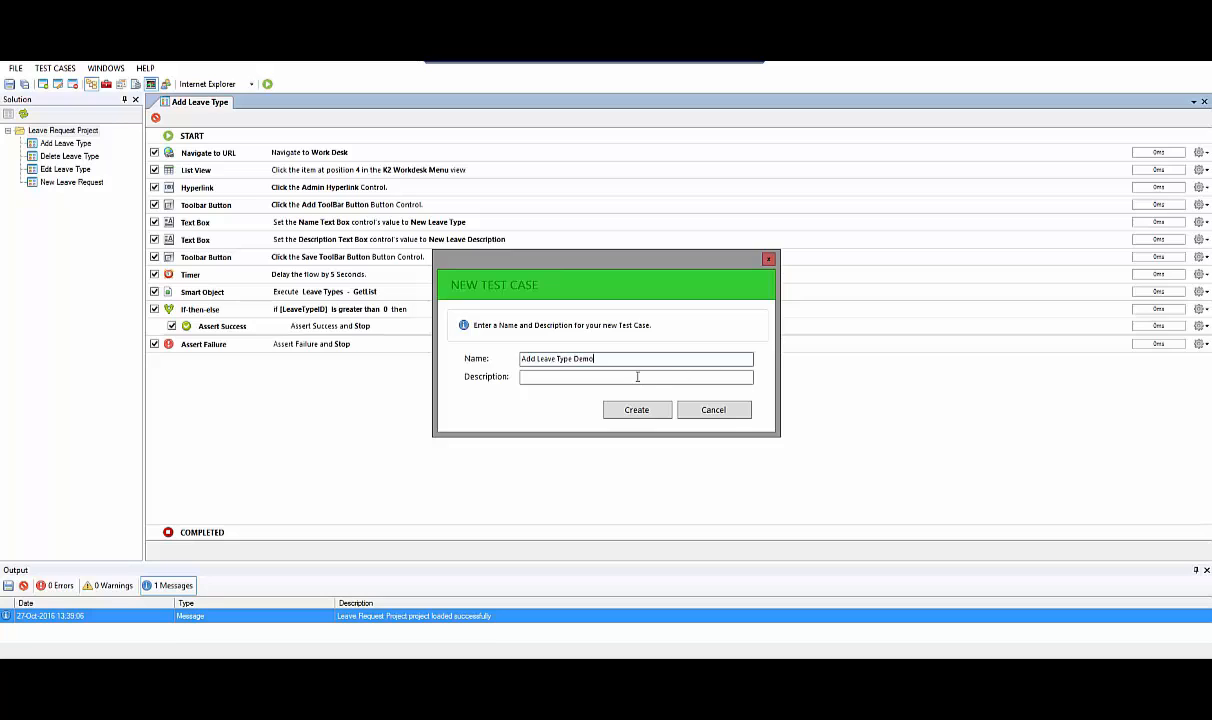
Create the Add Leave Type Demo test case described as "Adding Leave Type to Leave Request" and place it side by side with Add Leave Type
click(637, 376)
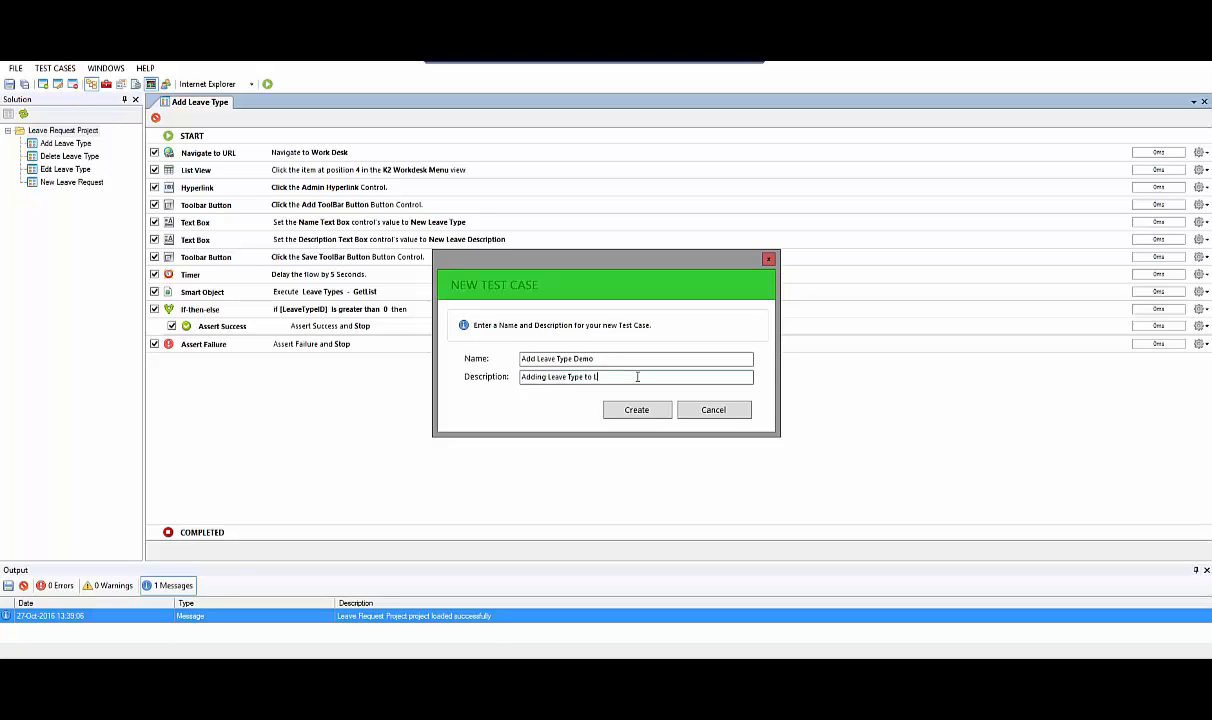
text(Adding Leave Type to Leave Request Project)
click(654, 412)
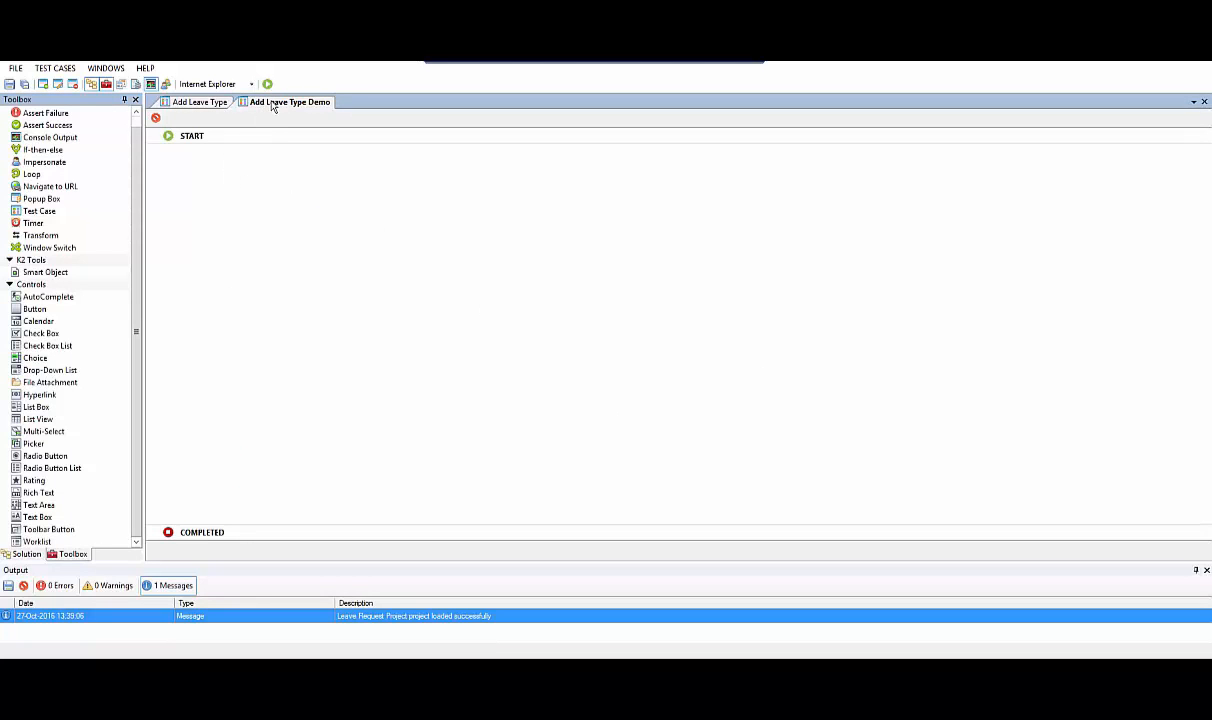
drag(272, 107, 657, 330)
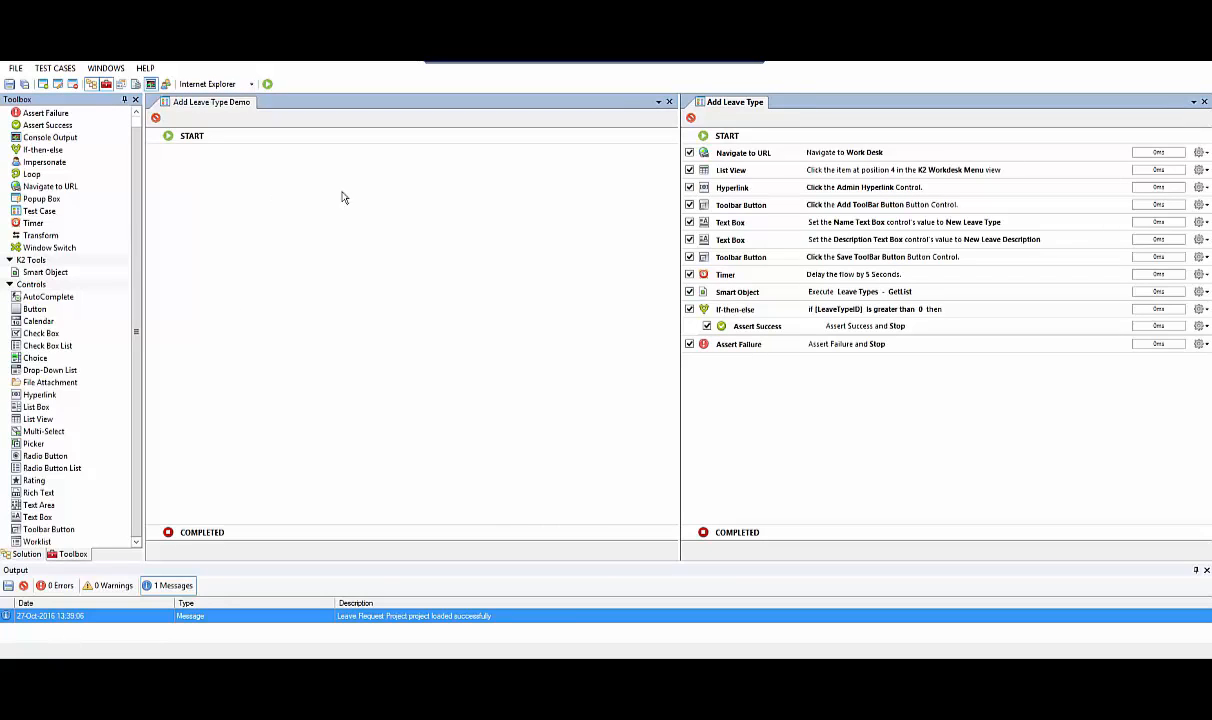
click(32, 188)
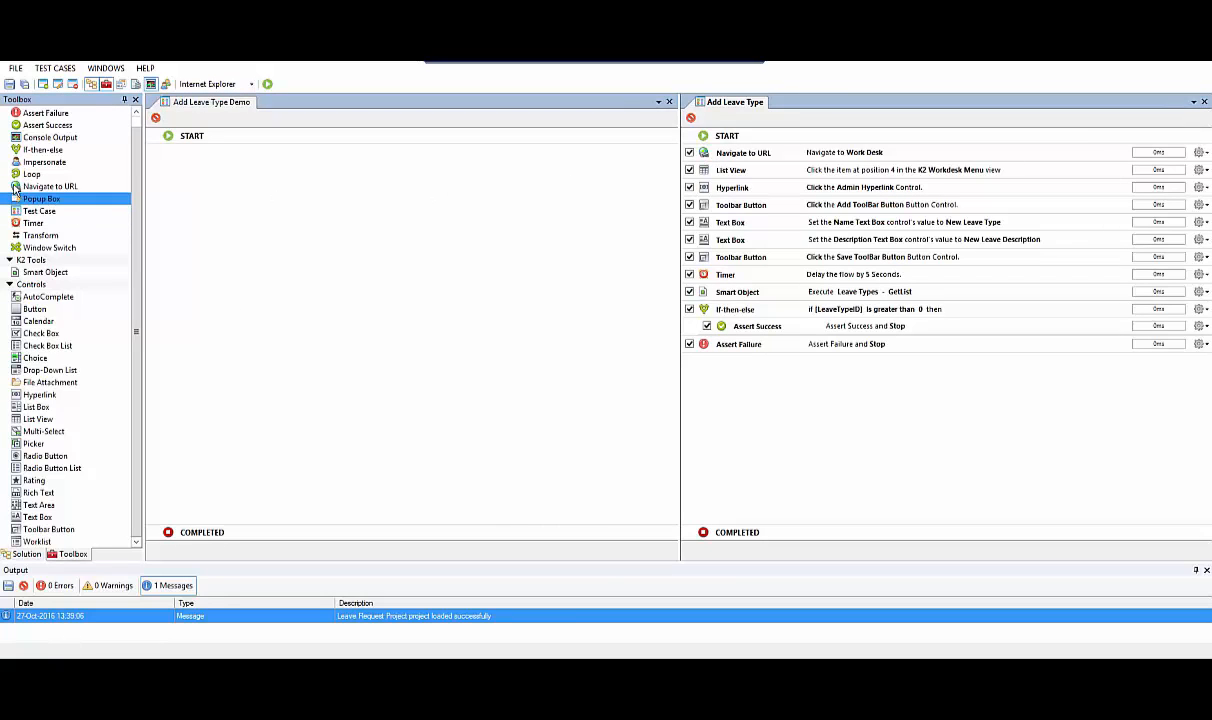
drag(75, 215, 230, 228)
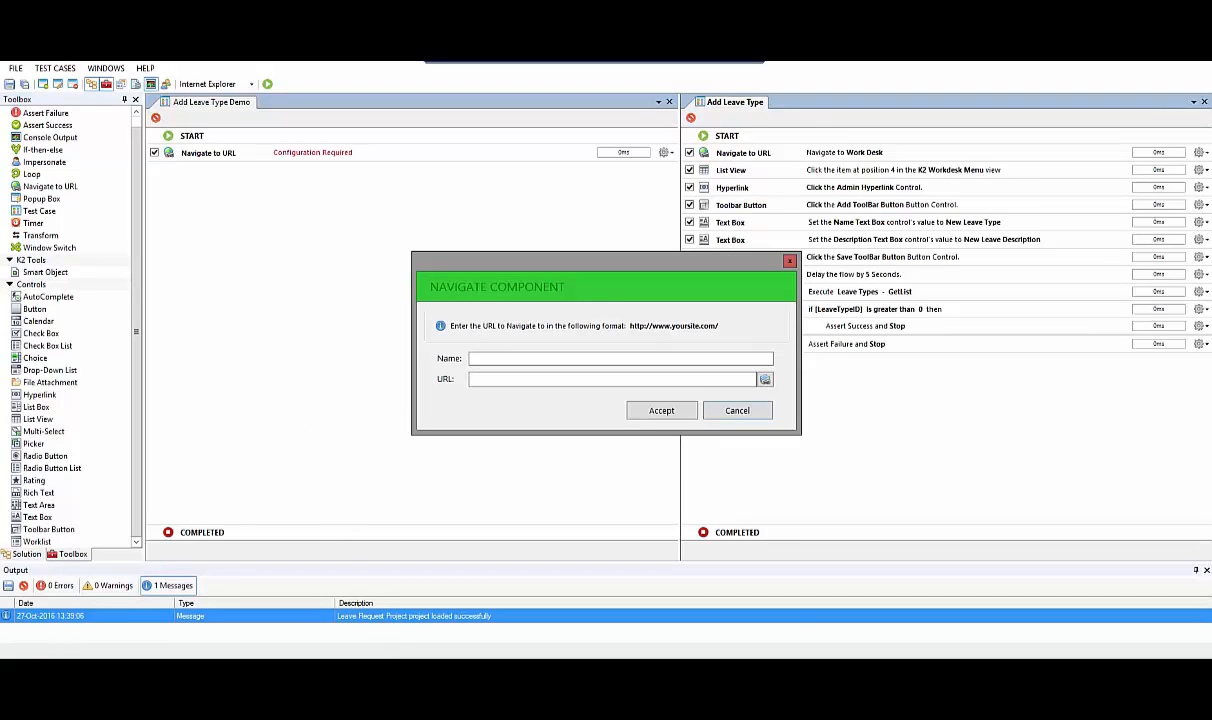
key(alt+Tab)
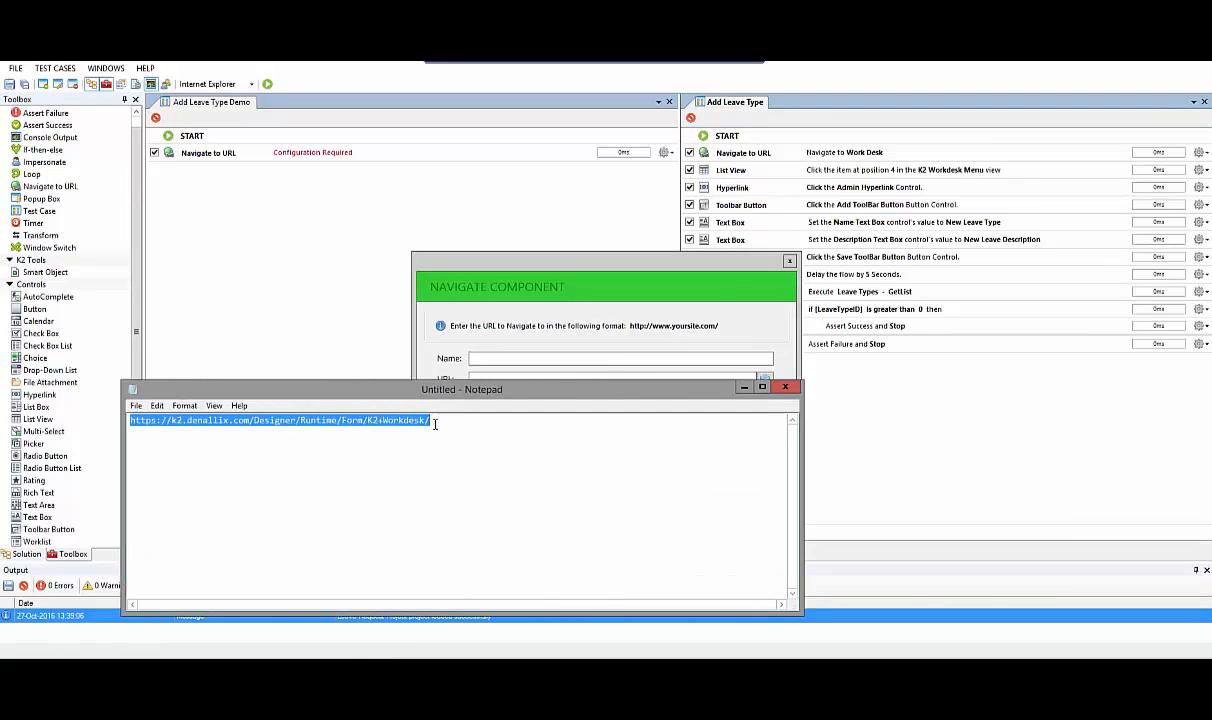
click(744, 387)
click(484, 381)
text(https://k2.denallix.com/Designer/Runtime/Form/K2+Workdesk/)
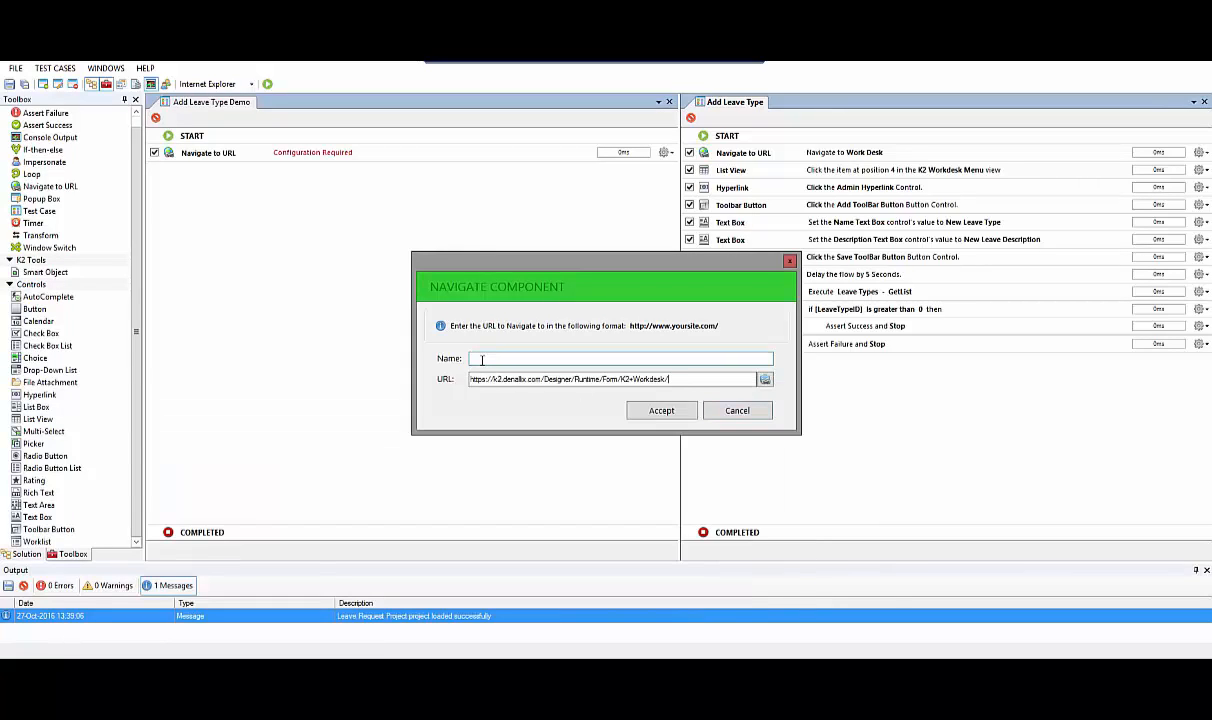
click(481, 360)
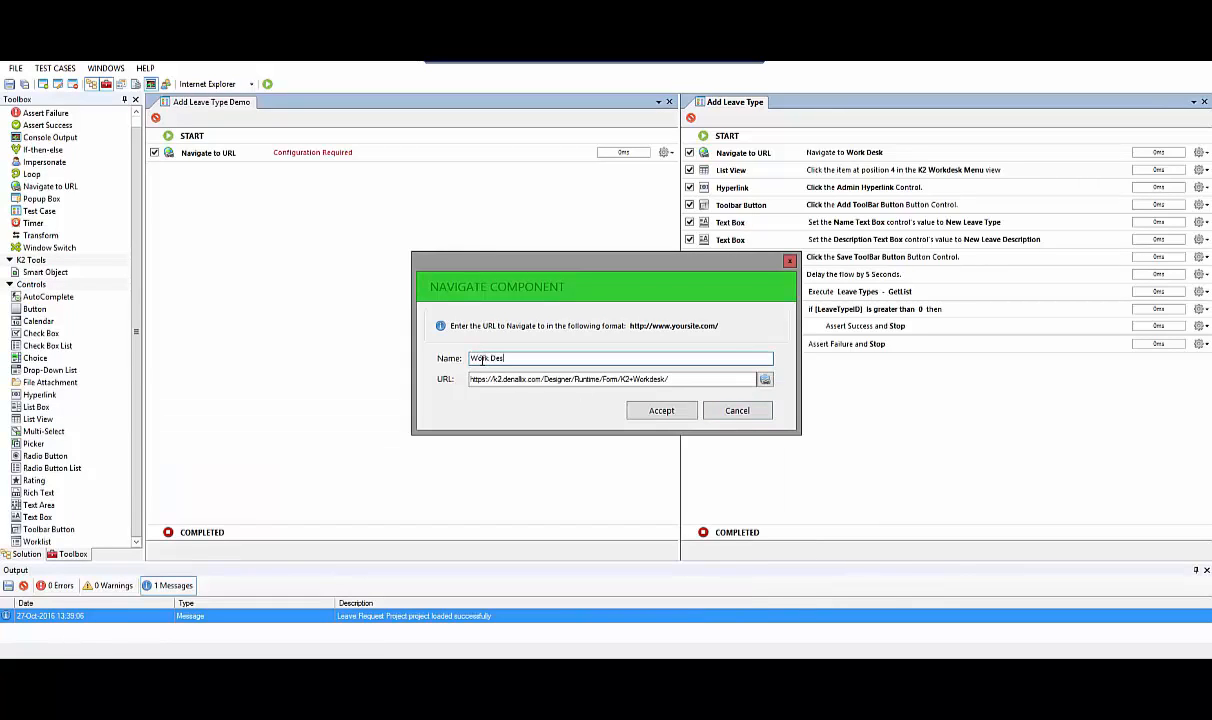
click(643, 412)
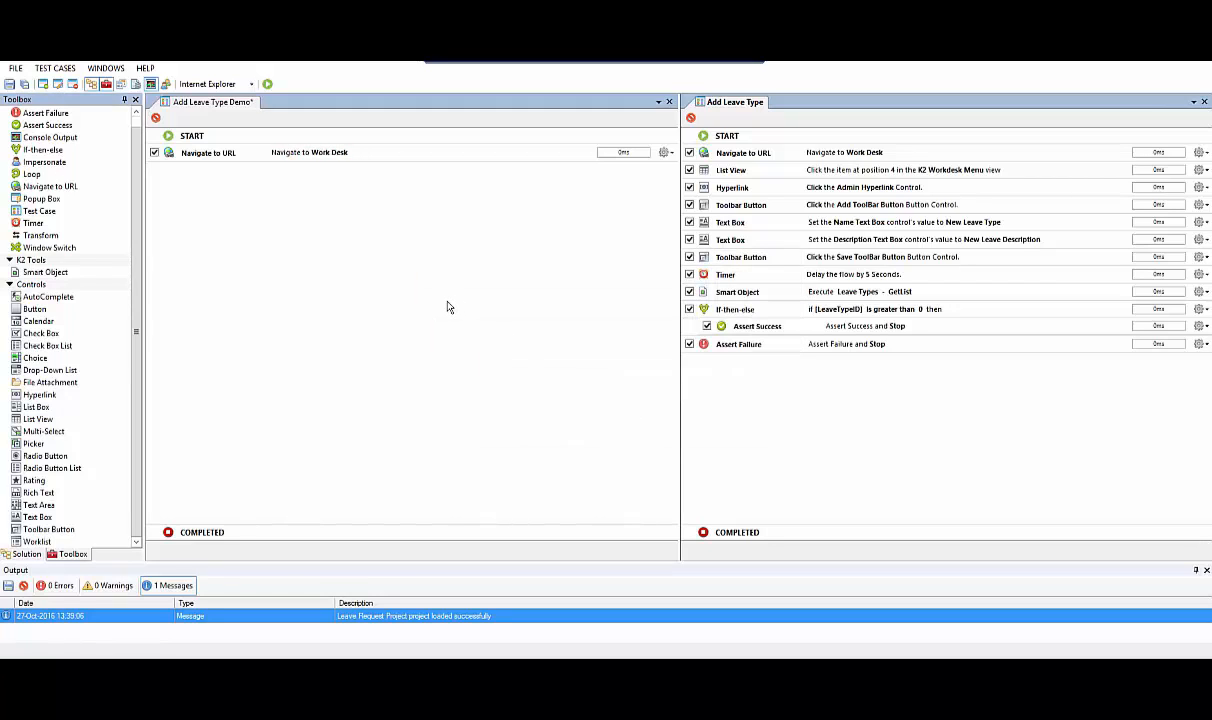
Add a List View component that clicks the item at position 4 in the K2 Workdesk form's K2 Workdesk Menu view
click(43, 530)
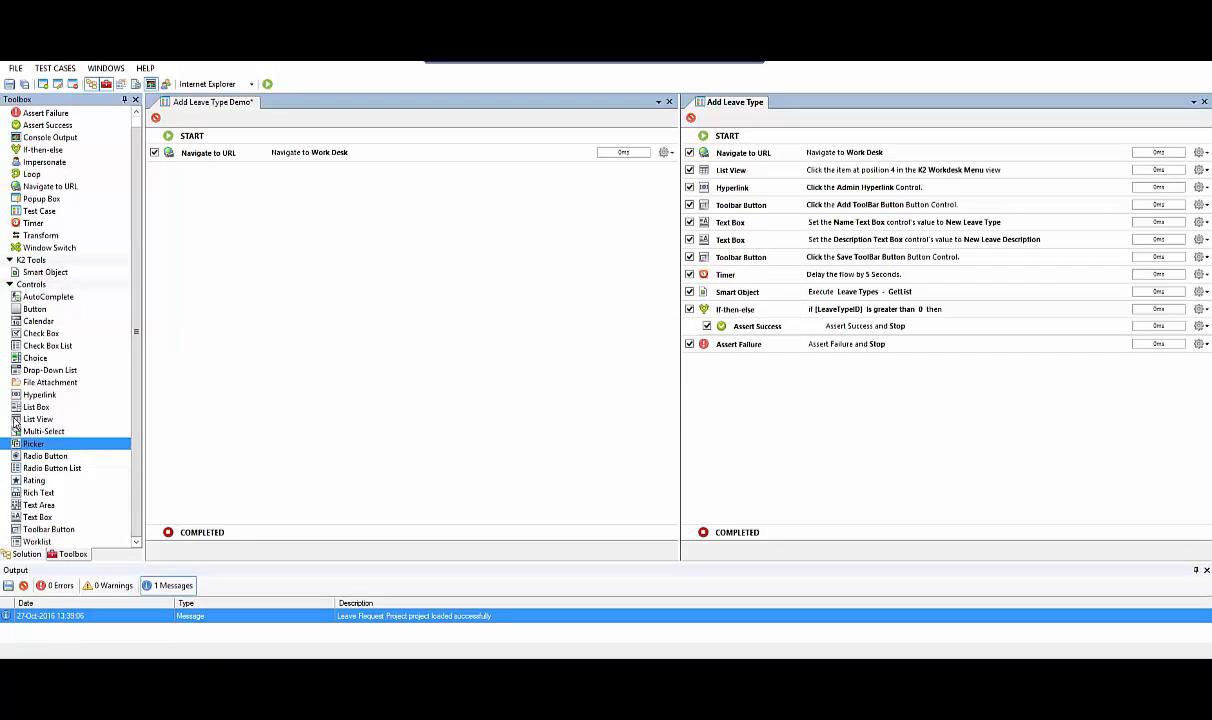
drag(16, 424, 203, 293)
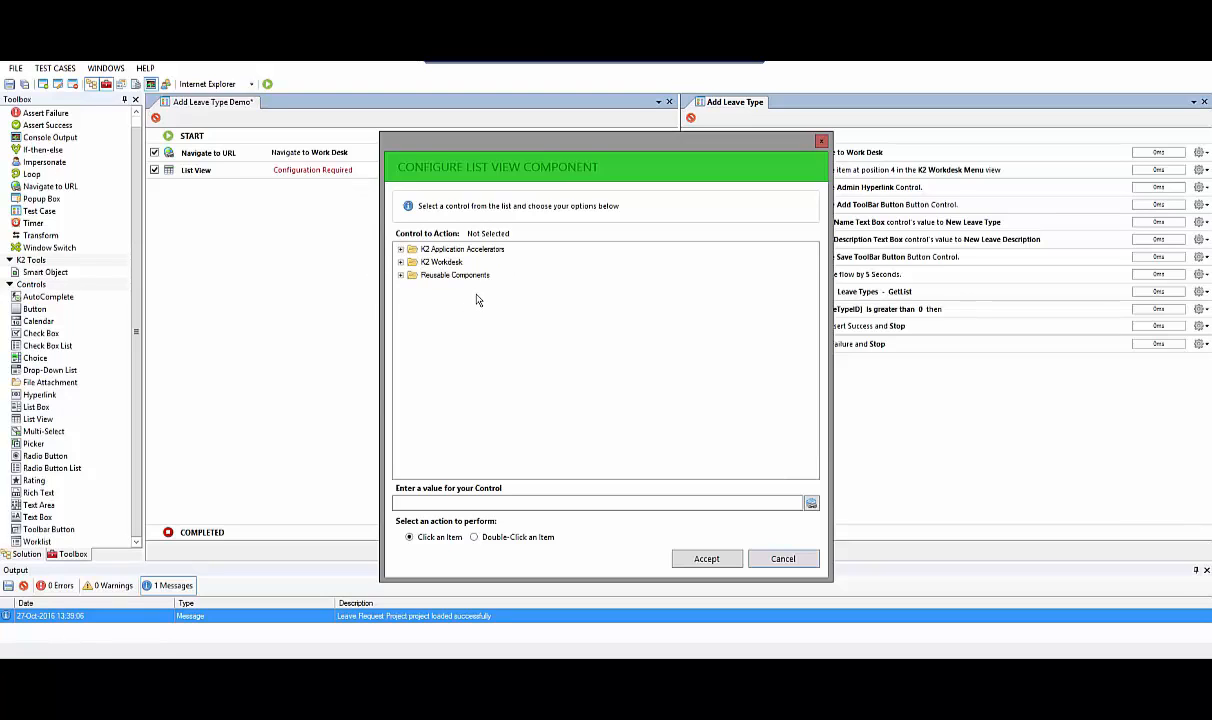
click(400, 262)
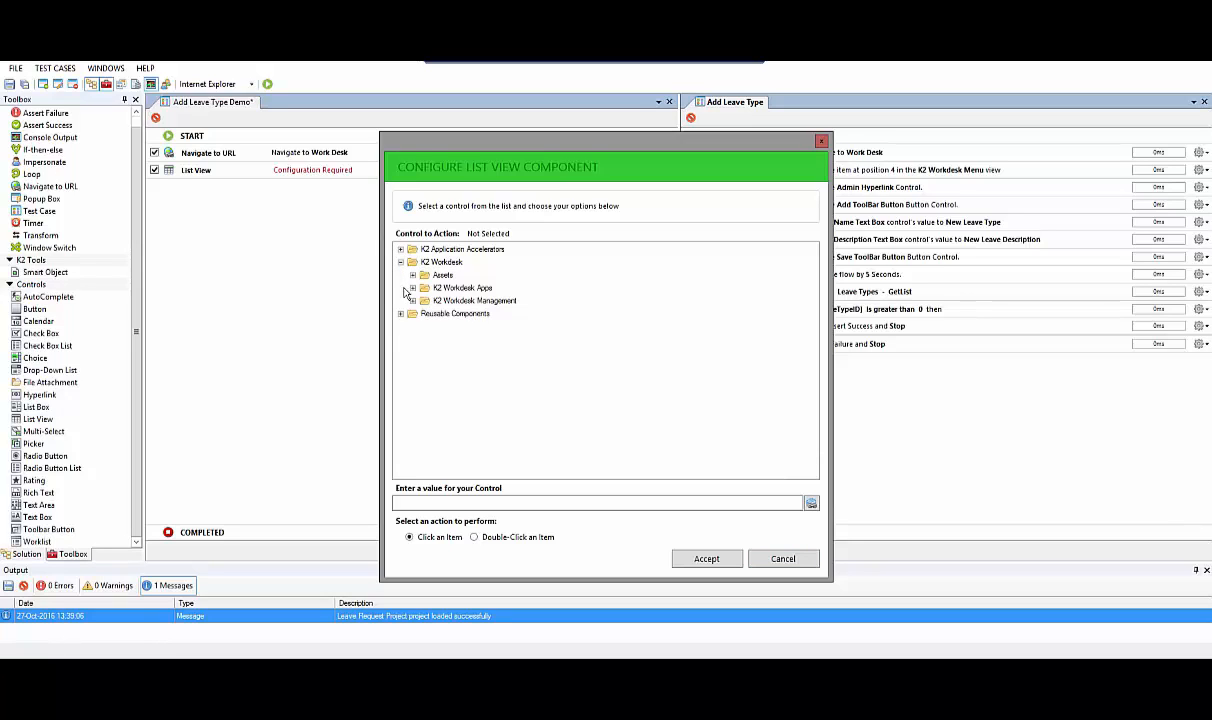
click(413, 275)
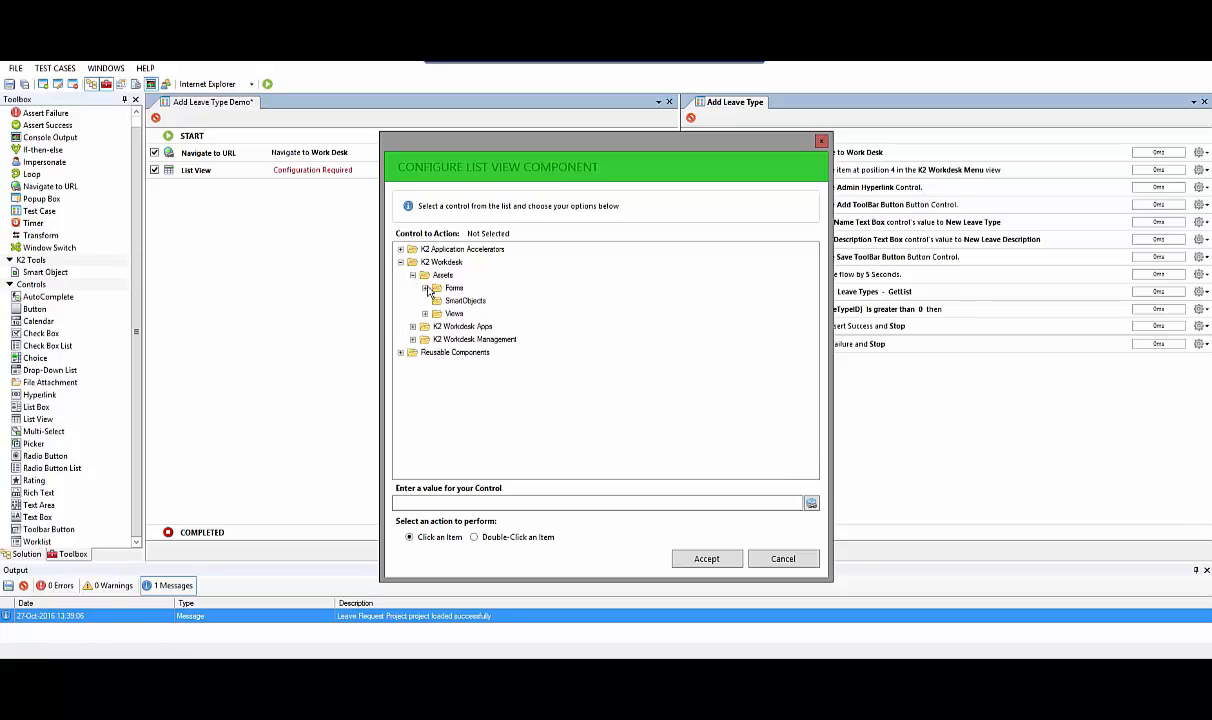
click(425, 288)
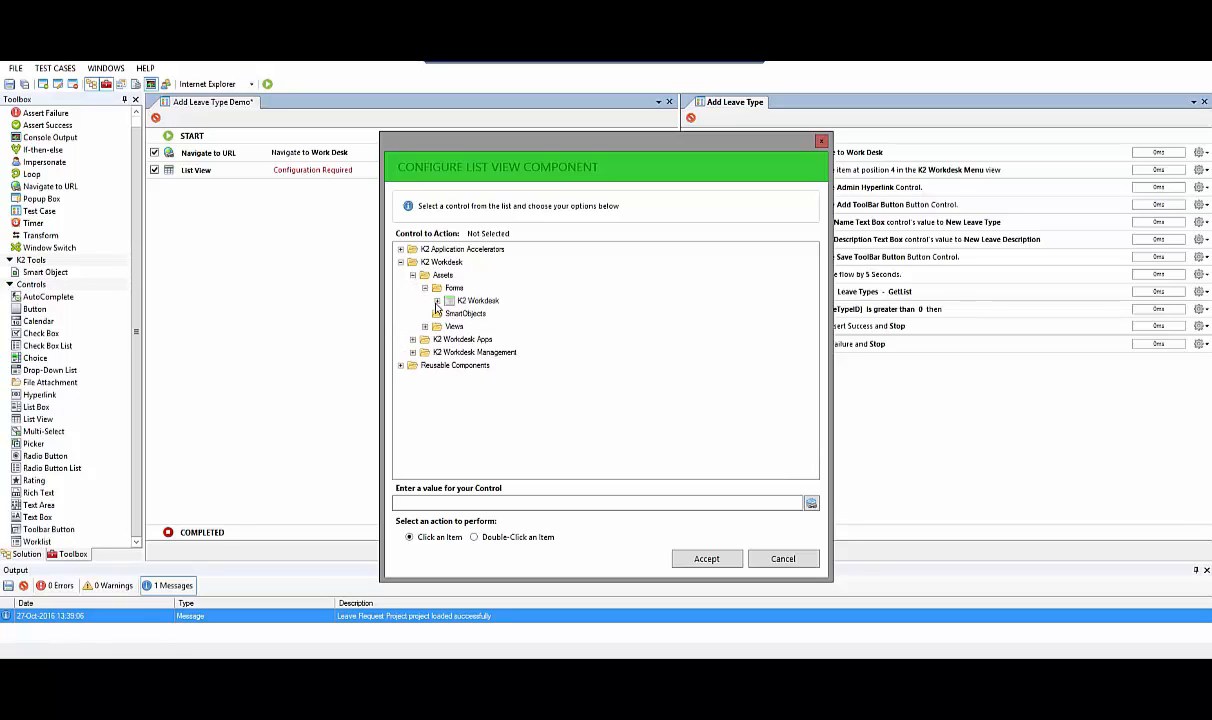
click(437, 301)
click(449, 313)
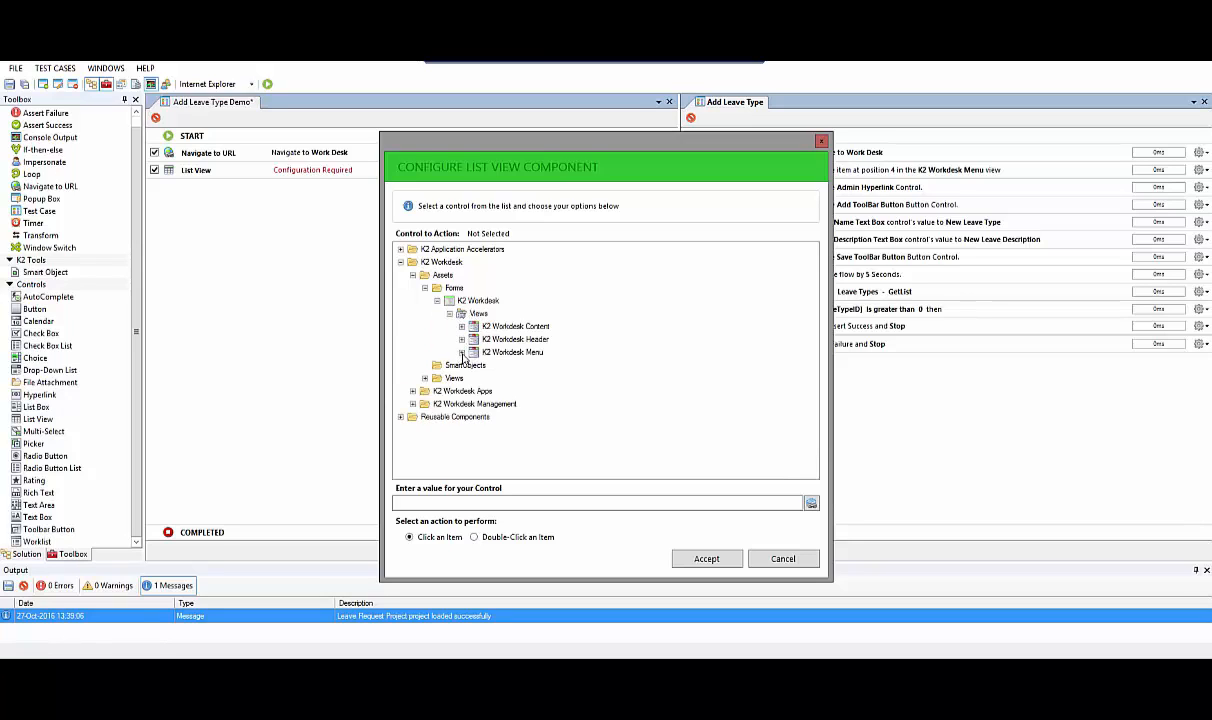
click(462, 353)
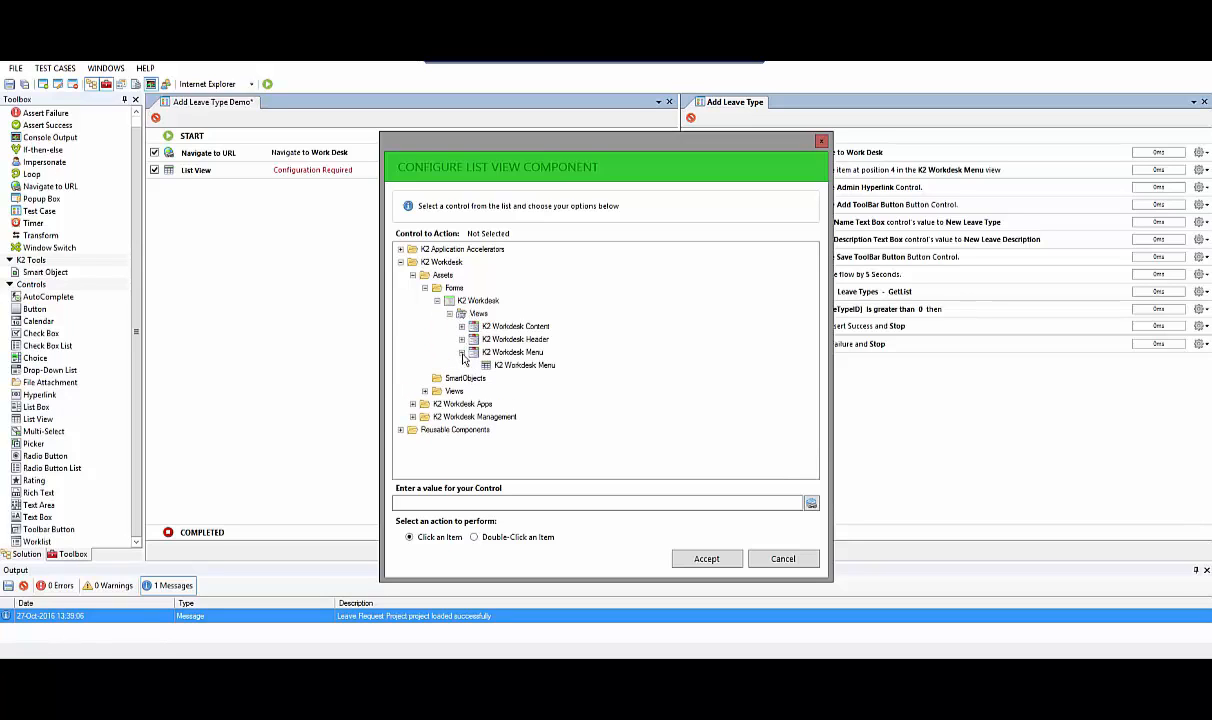
click(488, 367)
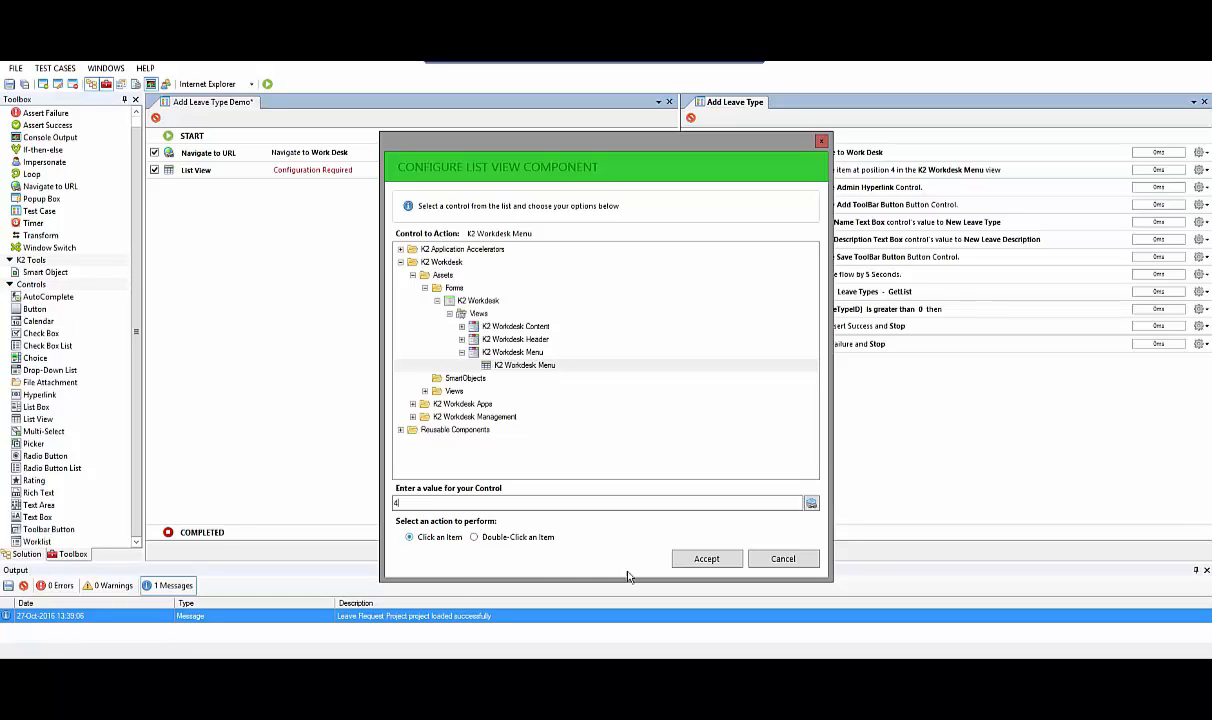
click(706, 559)
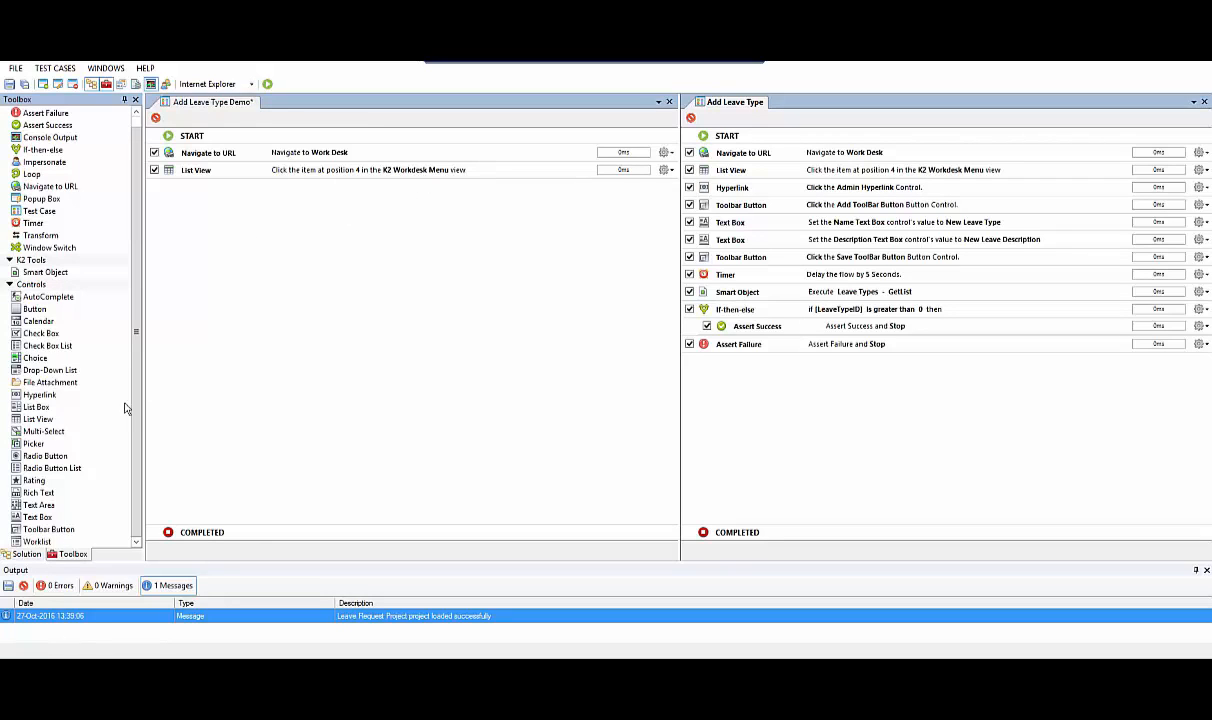
Add a Hyperlink component that clicks the Admin Hyperlink in the Leave Request Home form's Leave Request Home Navigation view
click(62, 394)
mouse_move(17, 397)
mouse_down()
mouse_move(214, 280)
mouse_move(224, 241)
mouse_move(214, 230)
mouse_up()
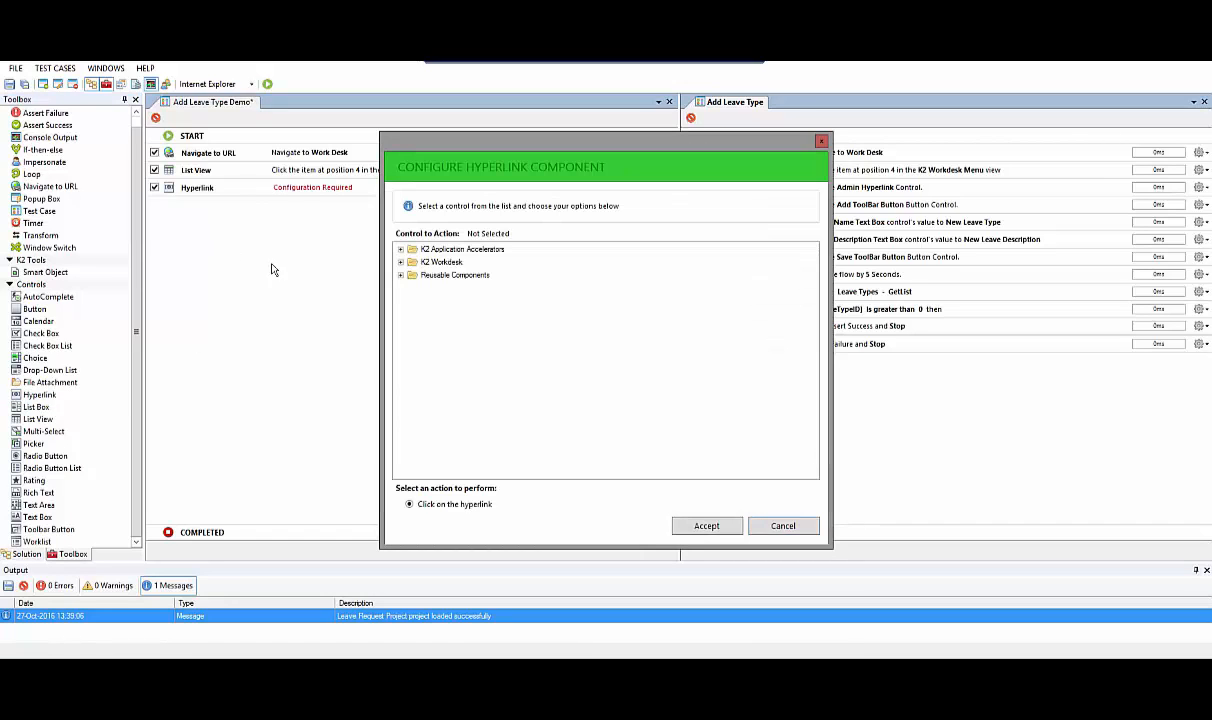
click(400, 251)
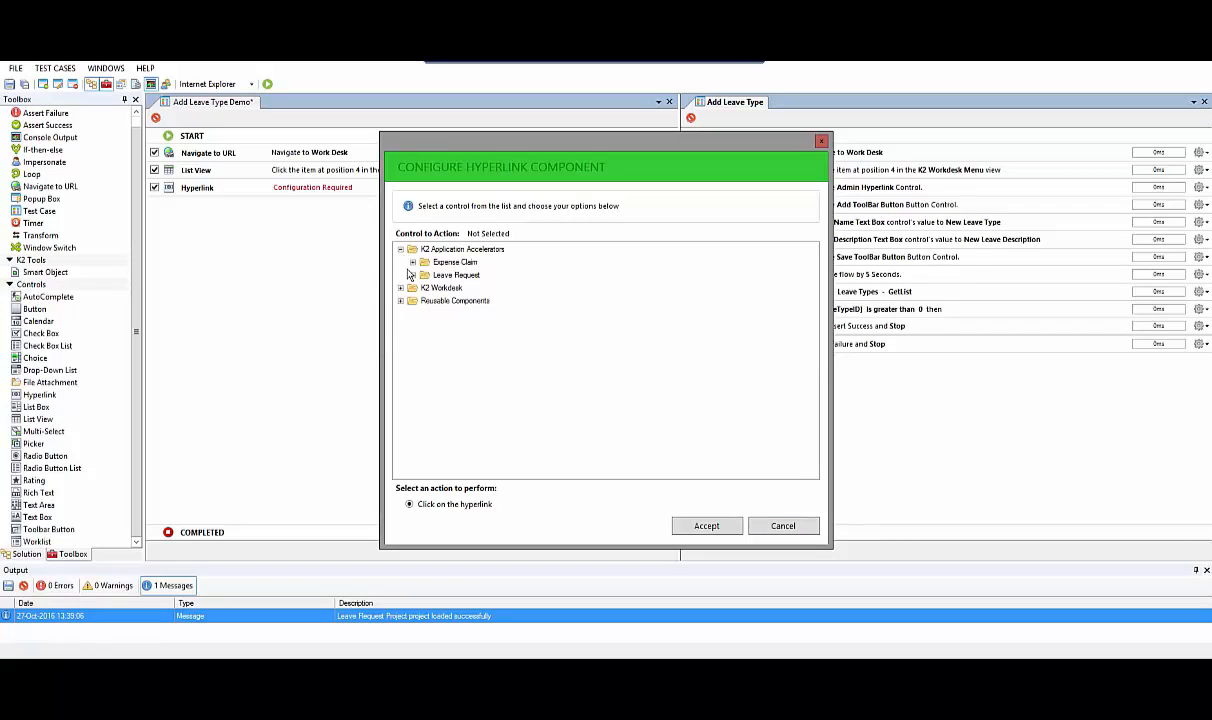
click(412, 275)
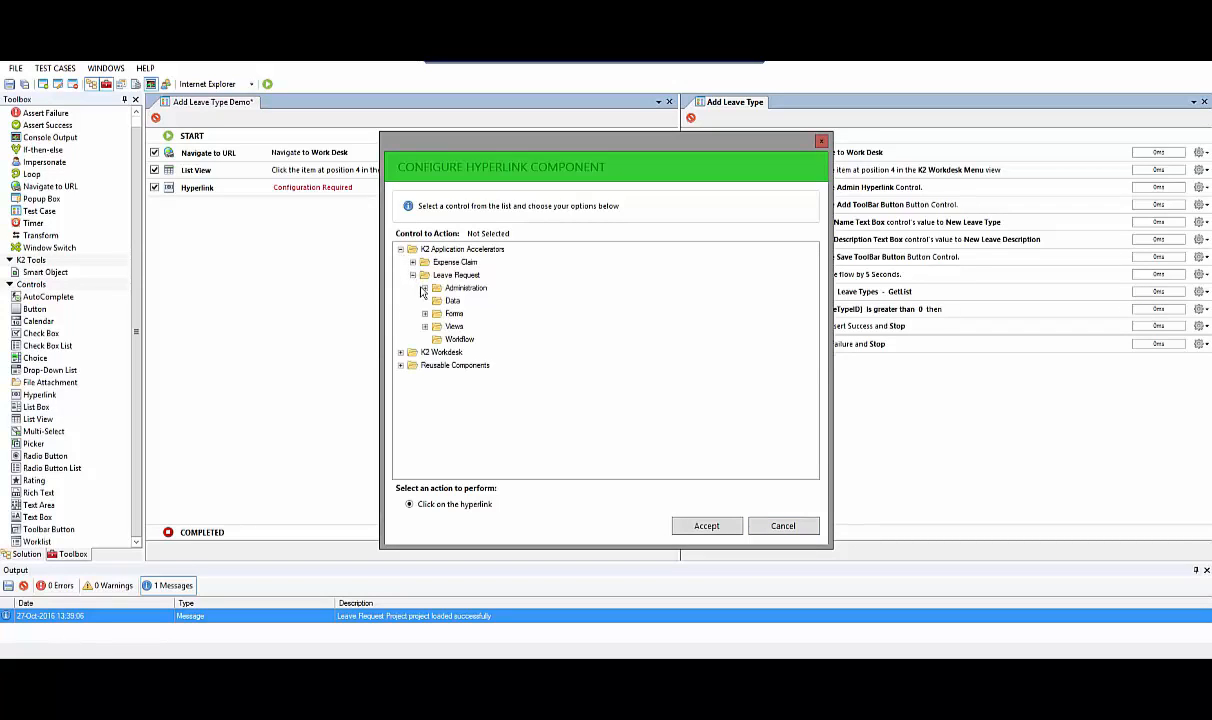
click(425, 314)
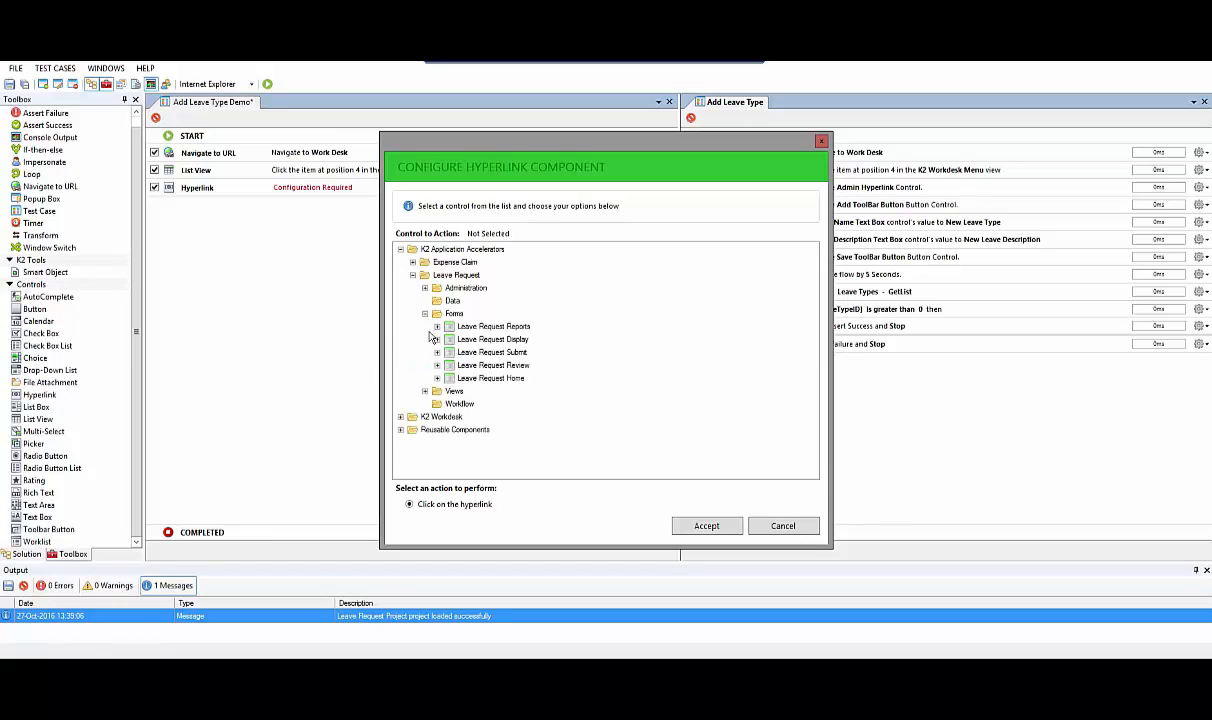
click(437, 379)
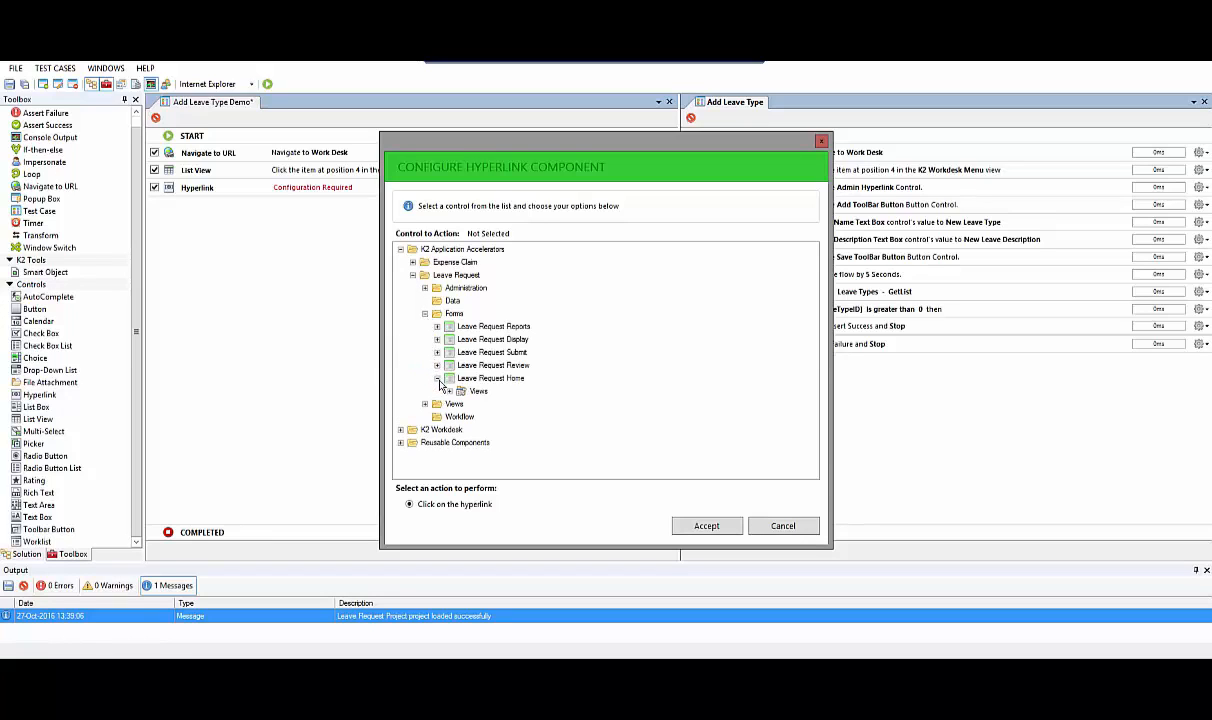
click(449, 391)
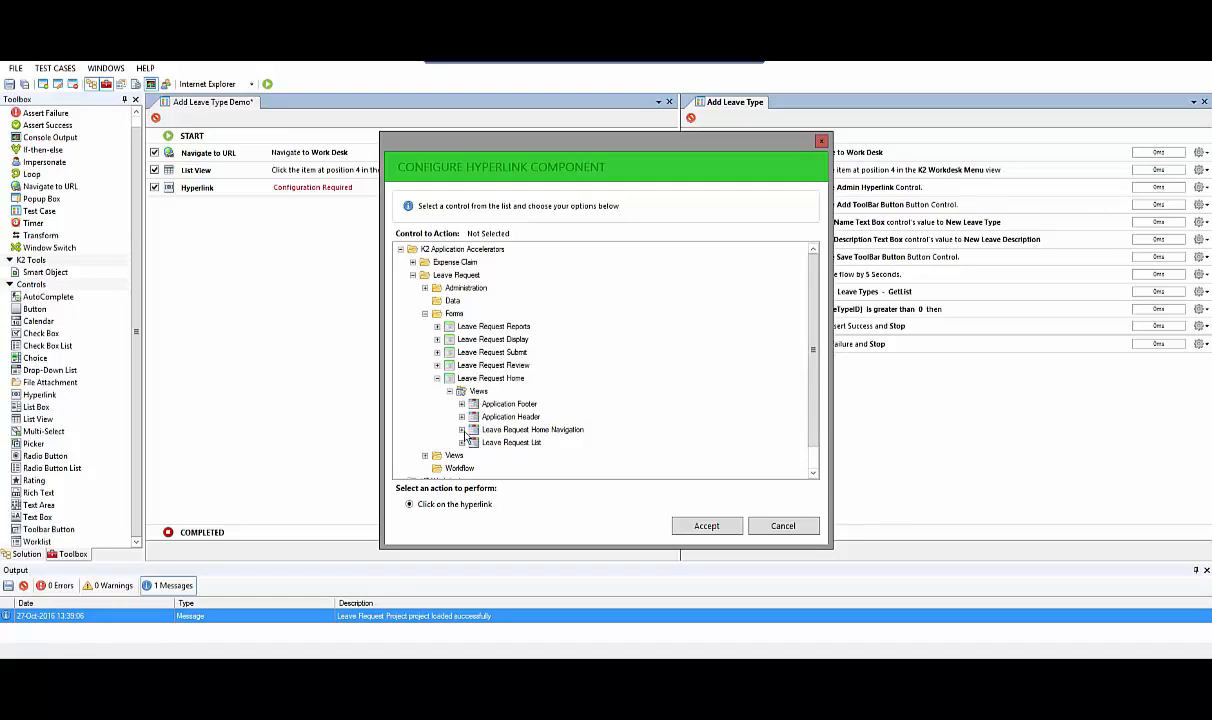
click(462, 429)
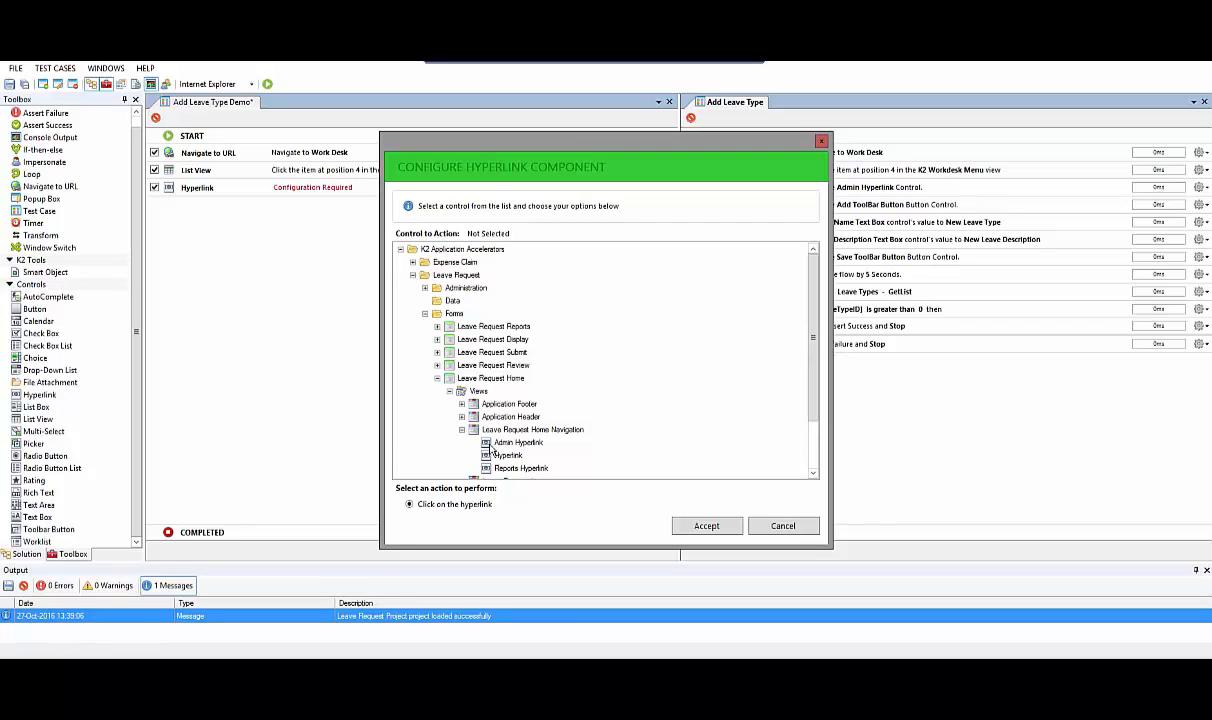
click(500, 443)
click(706, 527)
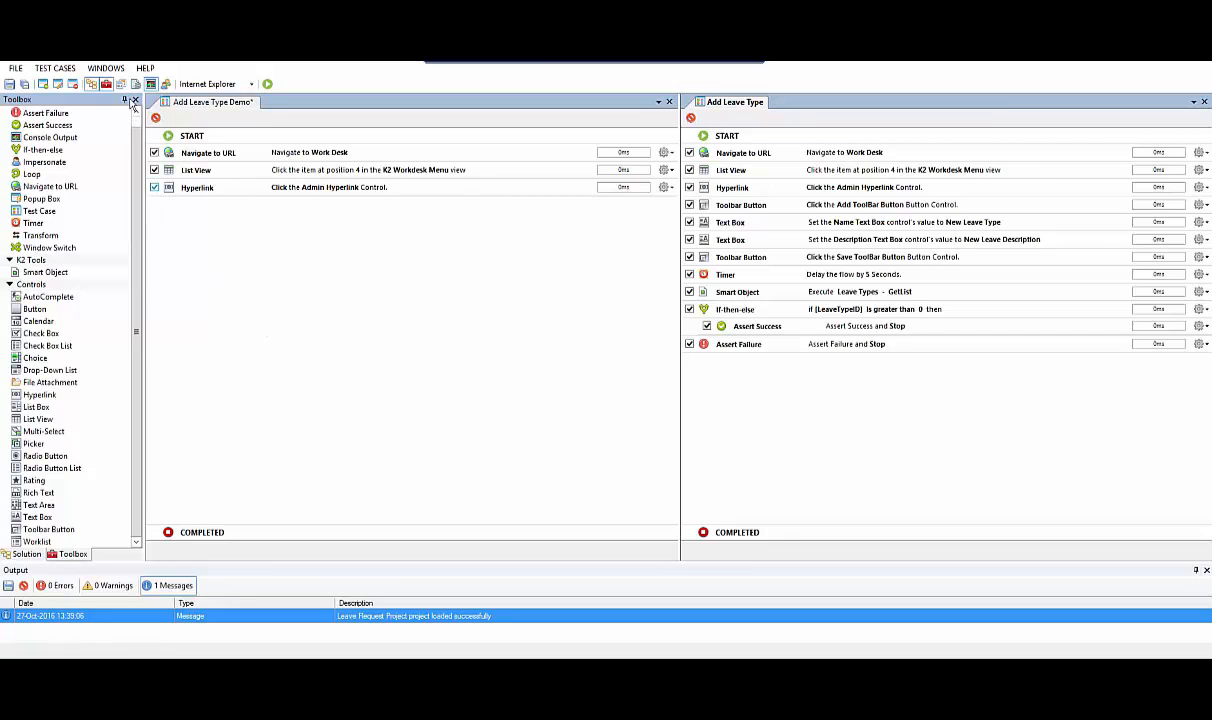
From the Context Browser, add a Toolbar Button component clicking Add ToolBar Button in the Leave Request Admin form's Leave Type Admin List view
click(121, 84)
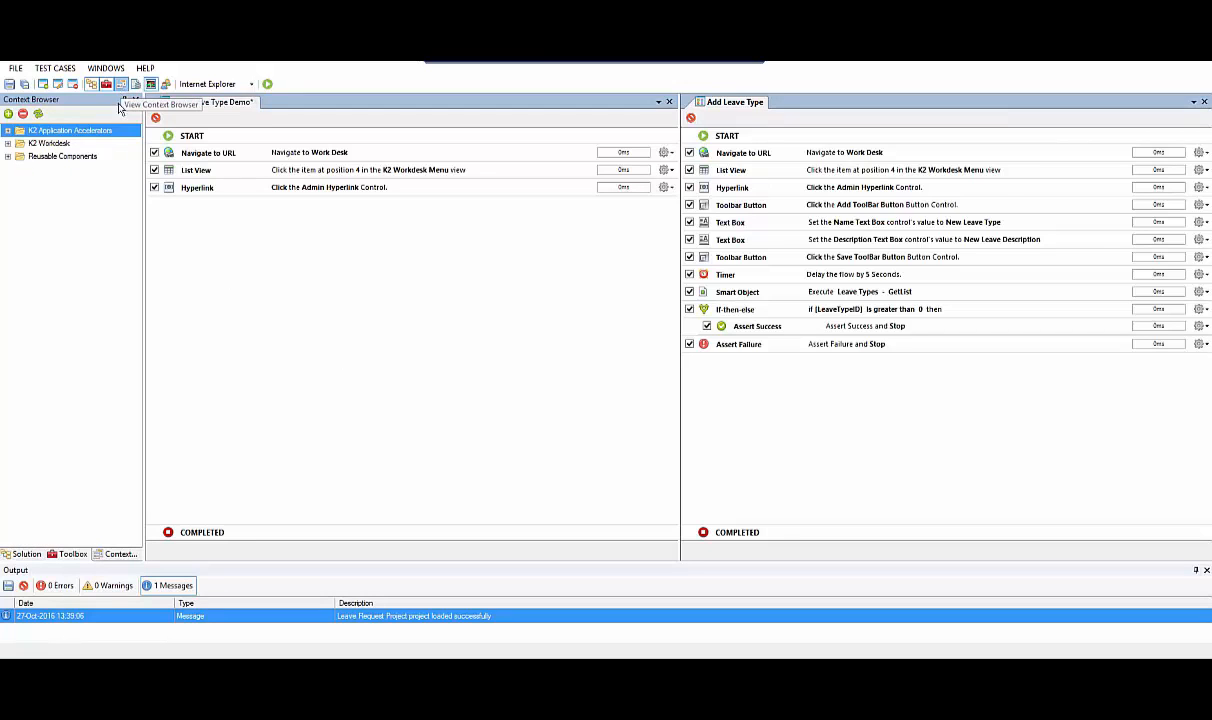
drag(176, 186, 178, 186)
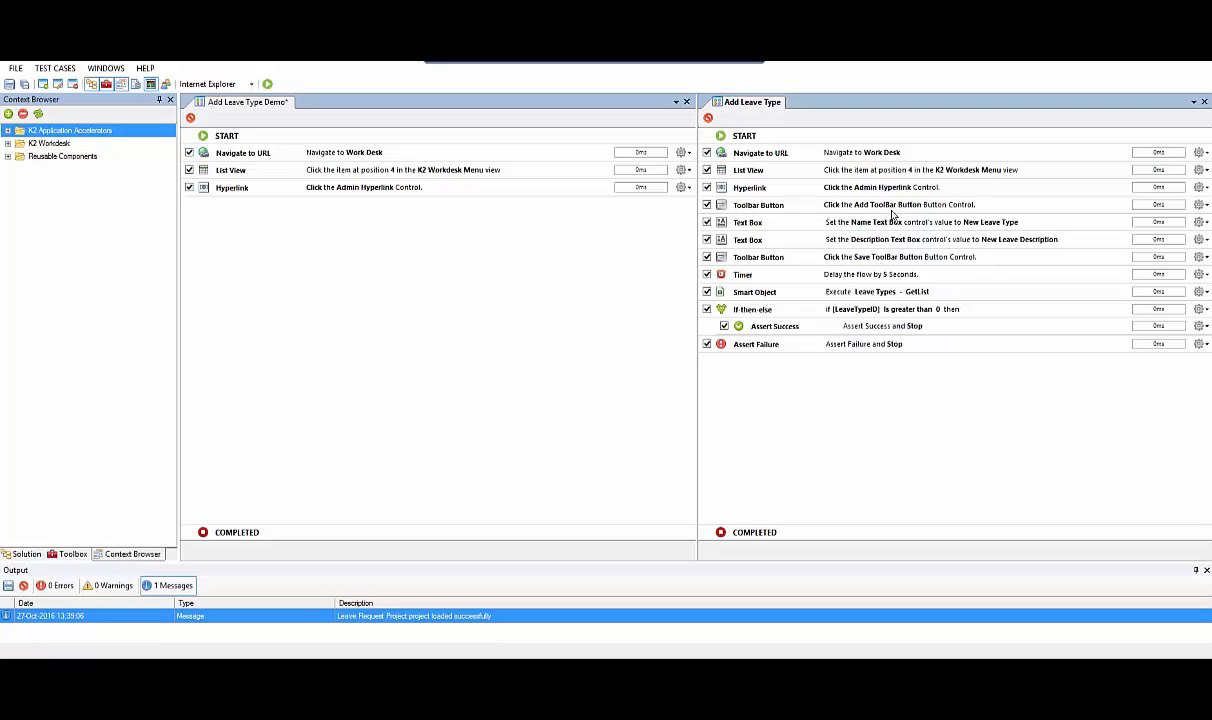
click(8, 130)
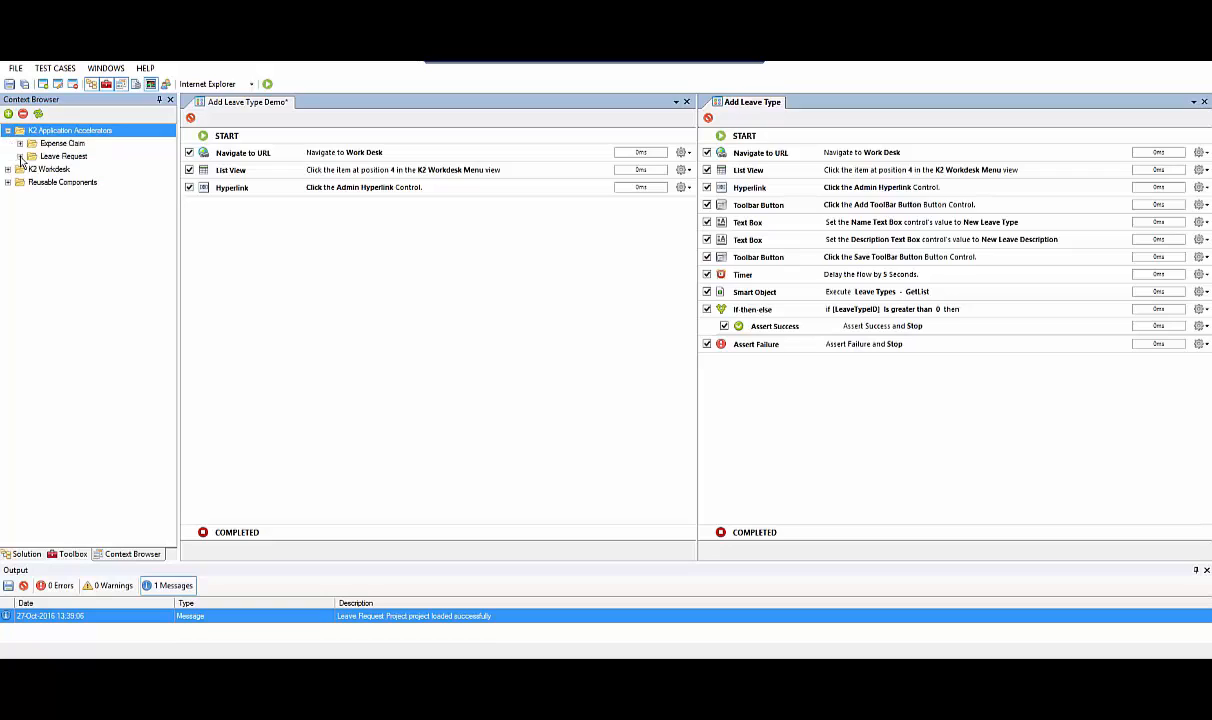
click(20, 157)
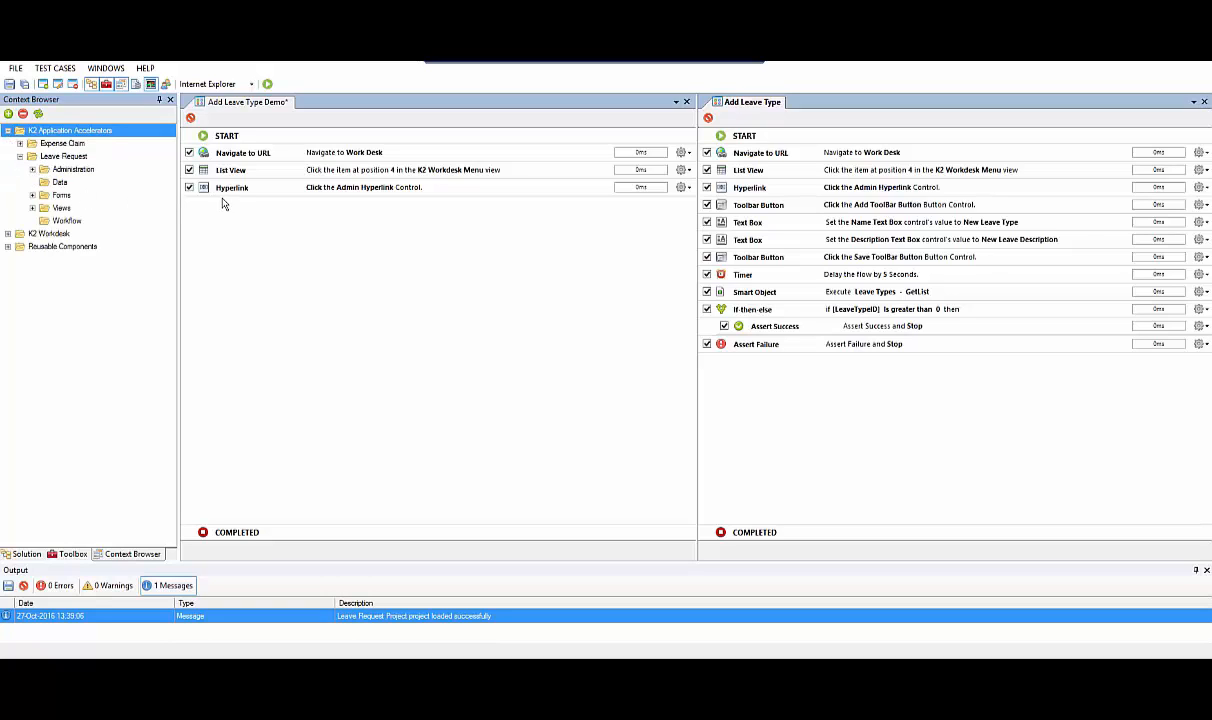
click(32, 169)
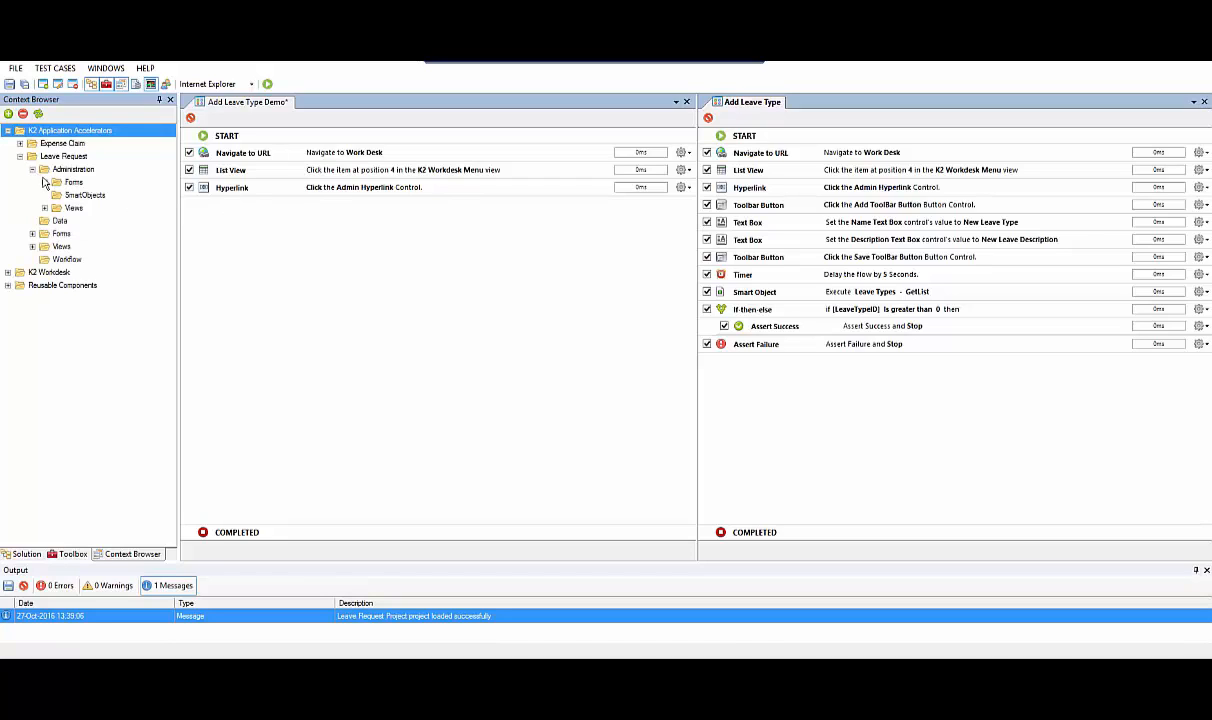
click(44, 182)
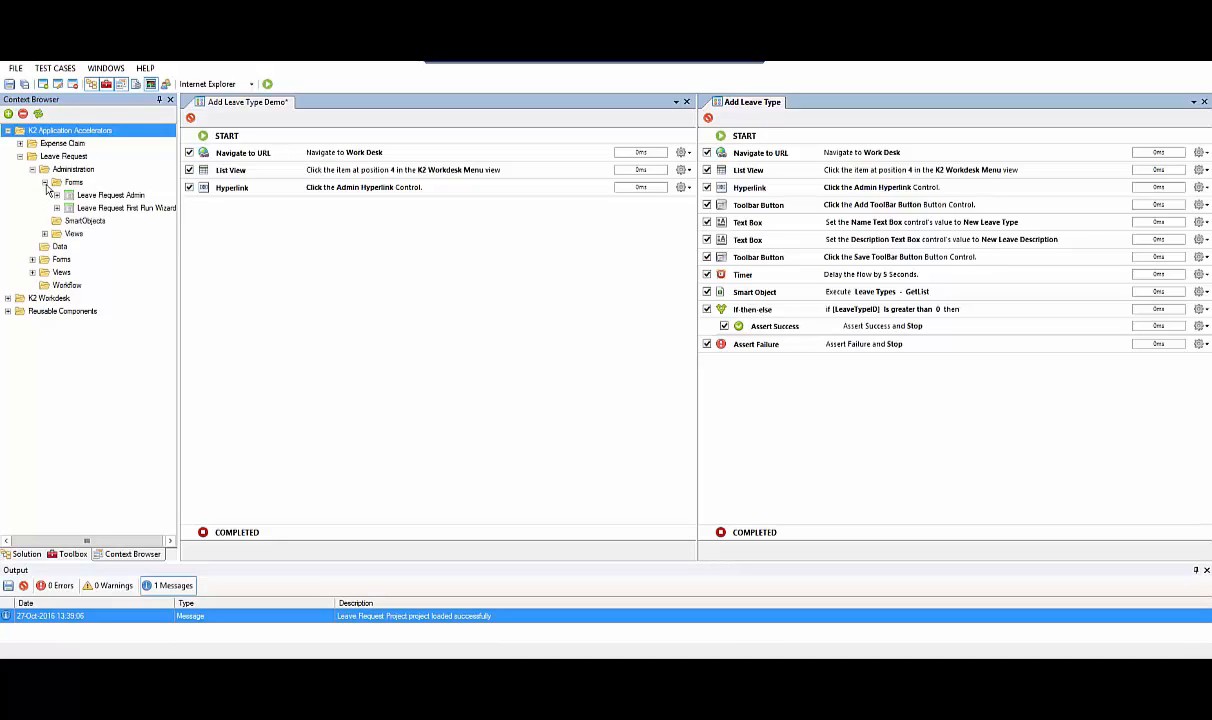
click(57, 195)
click(68, 208)
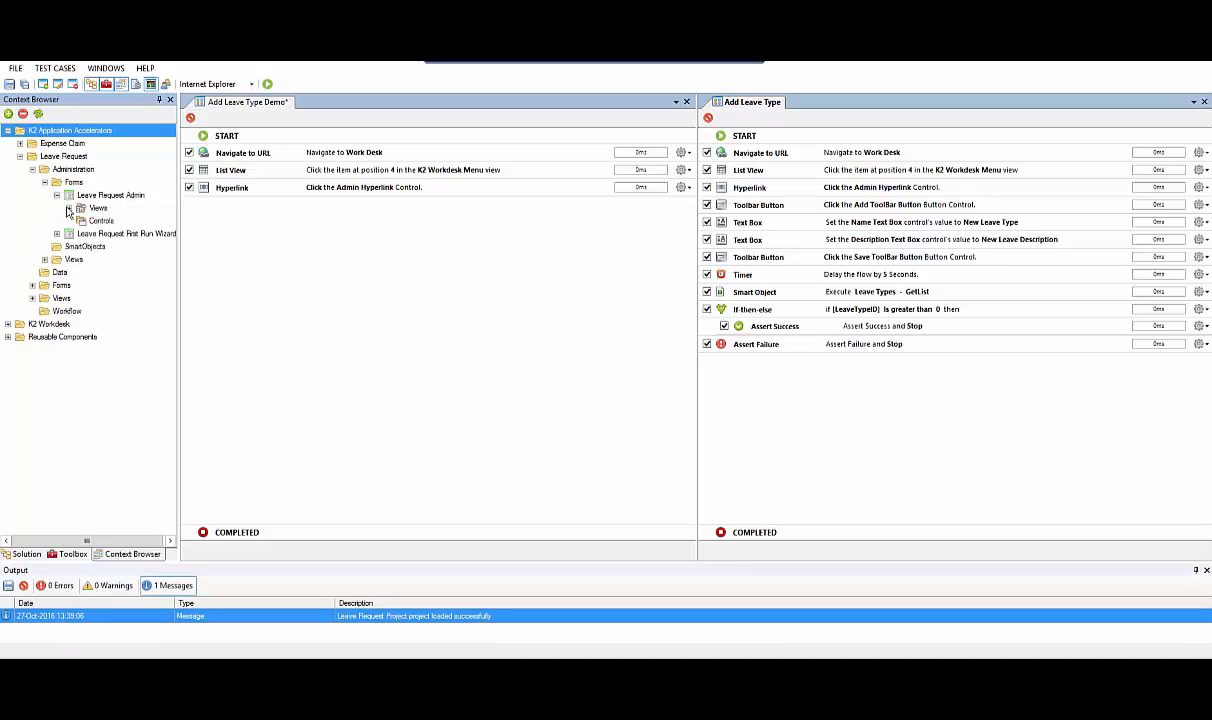
click(68, 208)
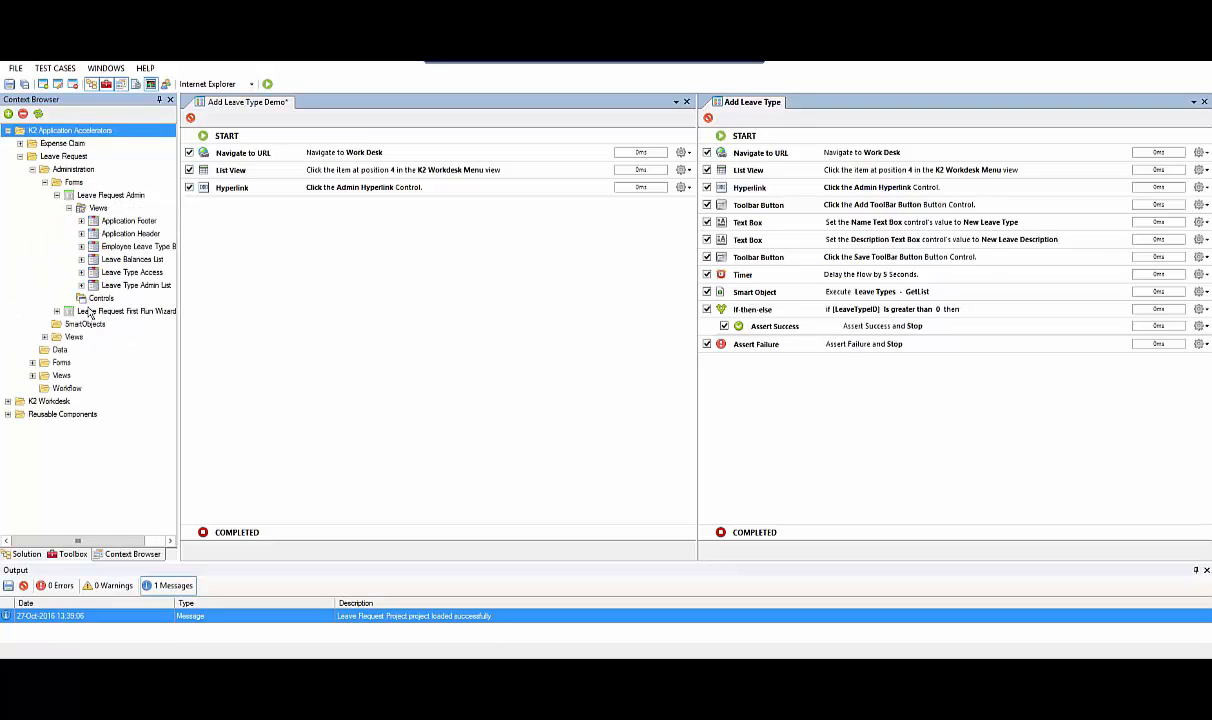
drag(90, 546, 110, 545)
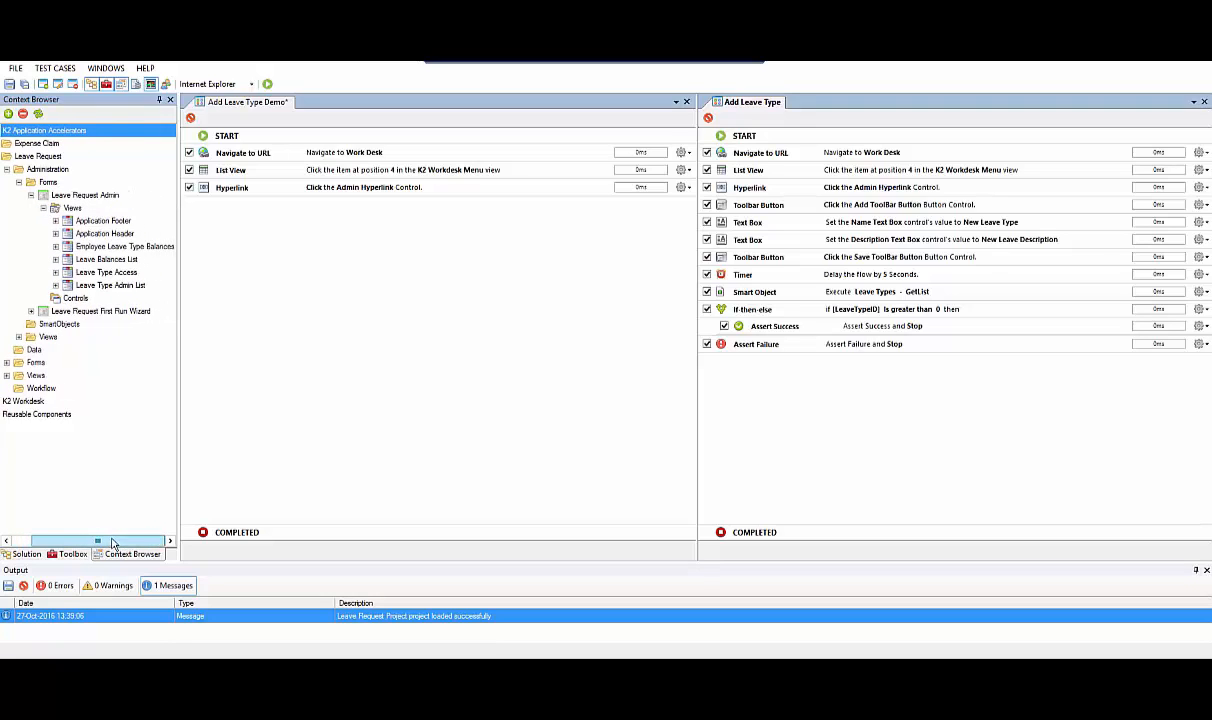
click(55, 287)
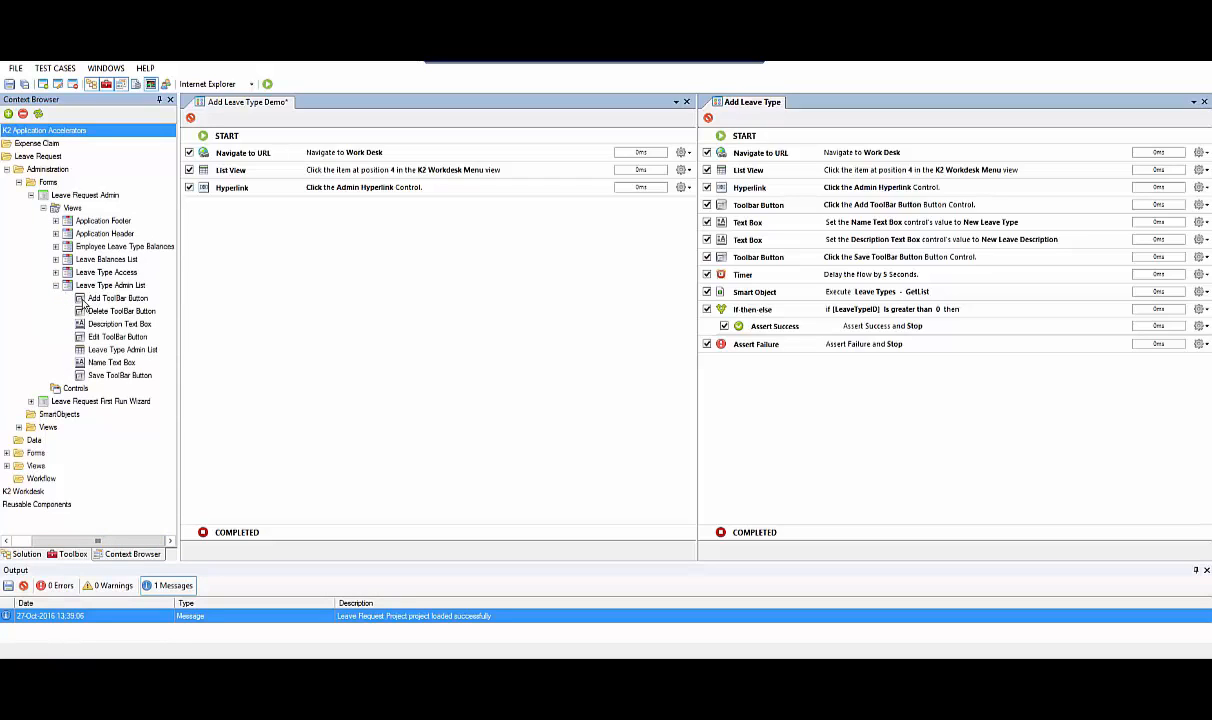
drag(86, 300, 258, 237)
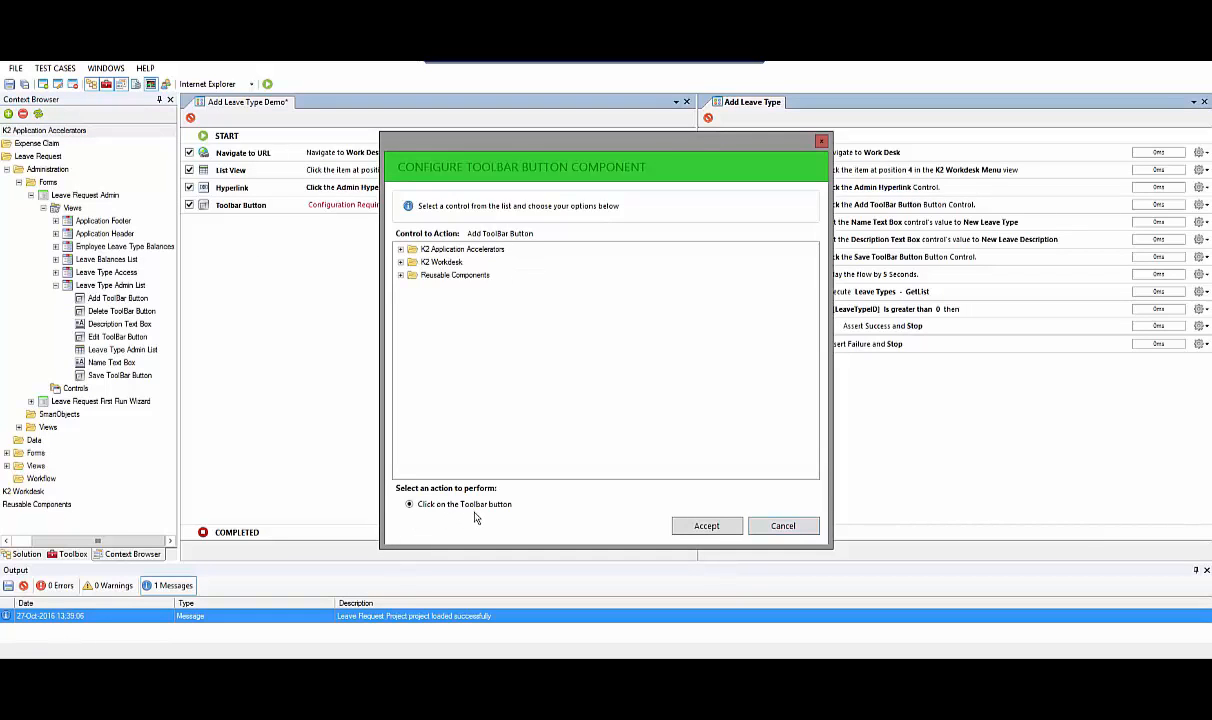
click(707, 527)
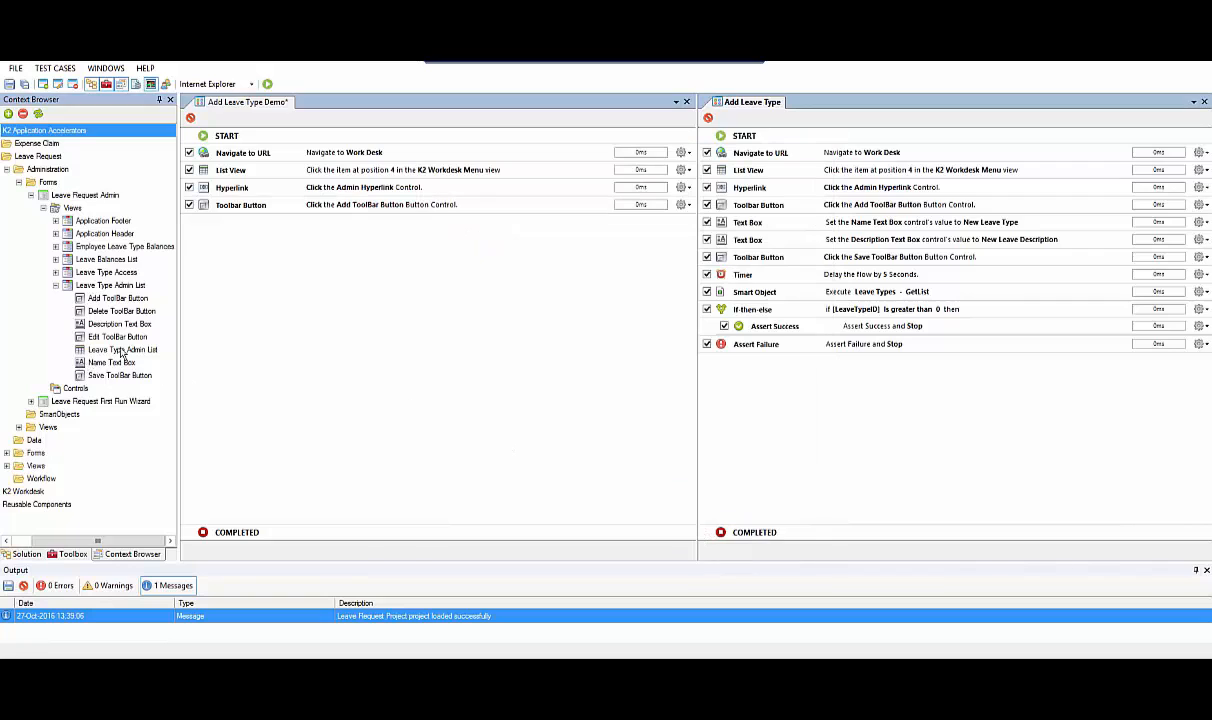
Add Text Box components setting the Name Text Box to "New Leave Type" and the Description Text Box to "New Leave Description"
drag(117, 362, 230, 262)
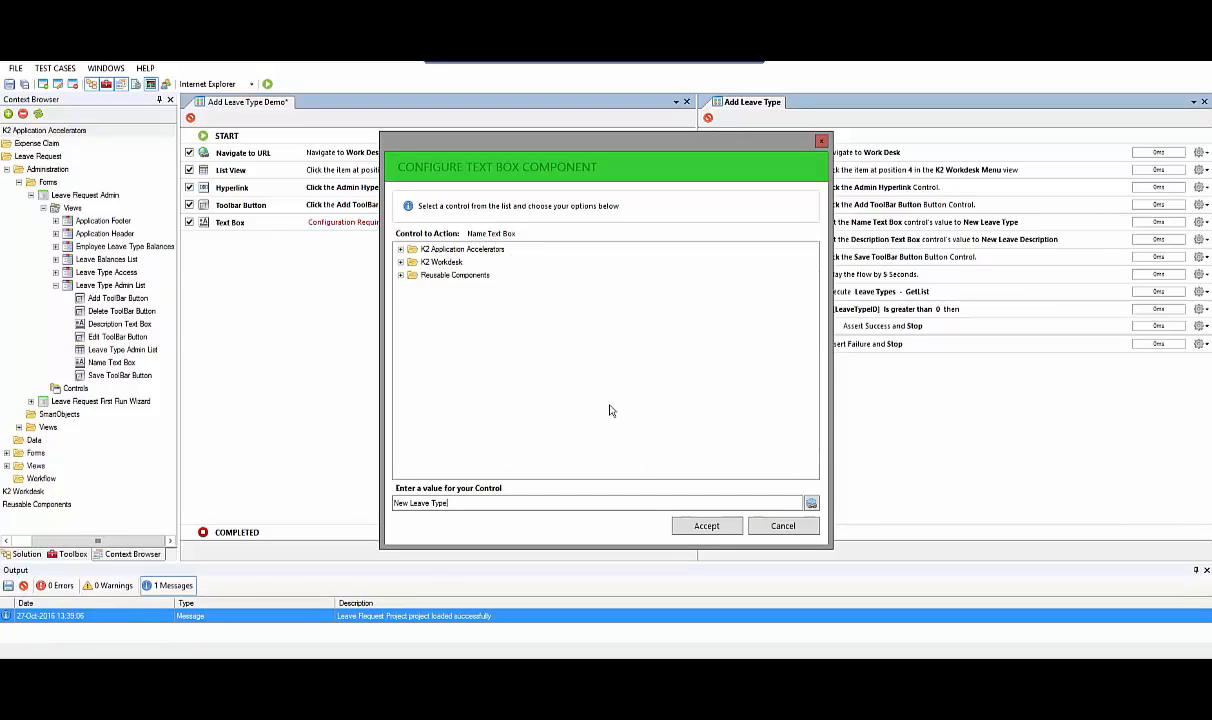
click(703, 526)
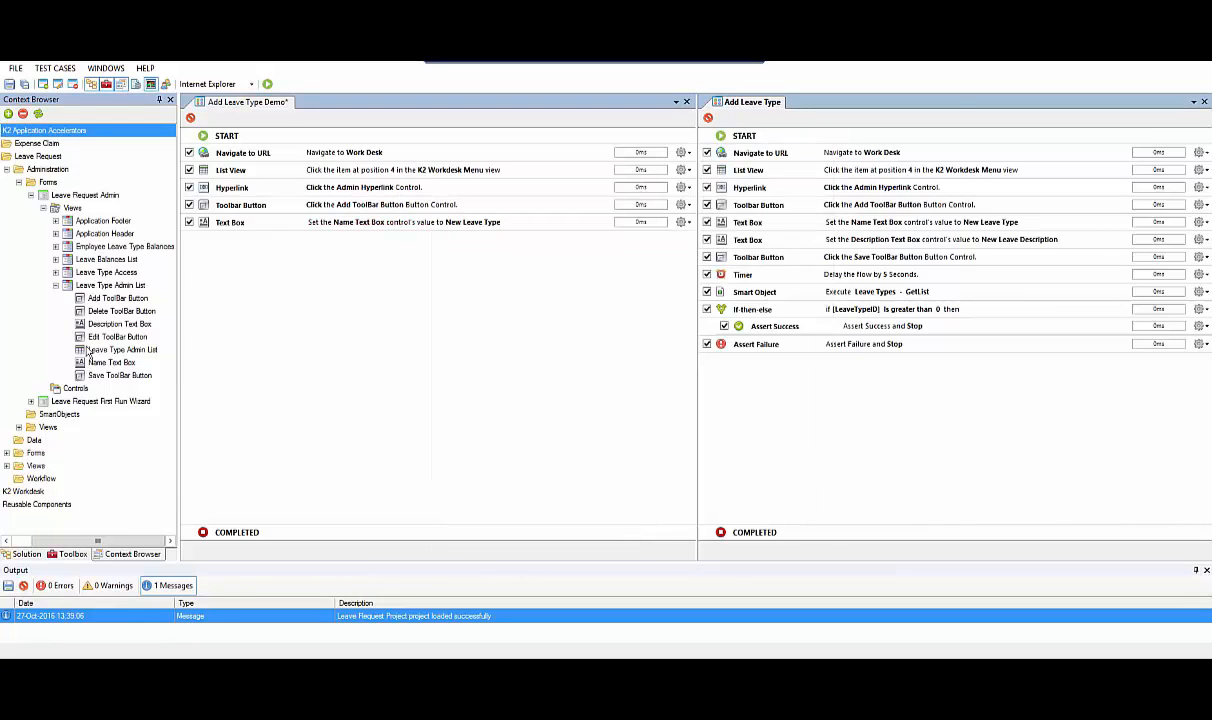
drag(269, 337, 275, 340)
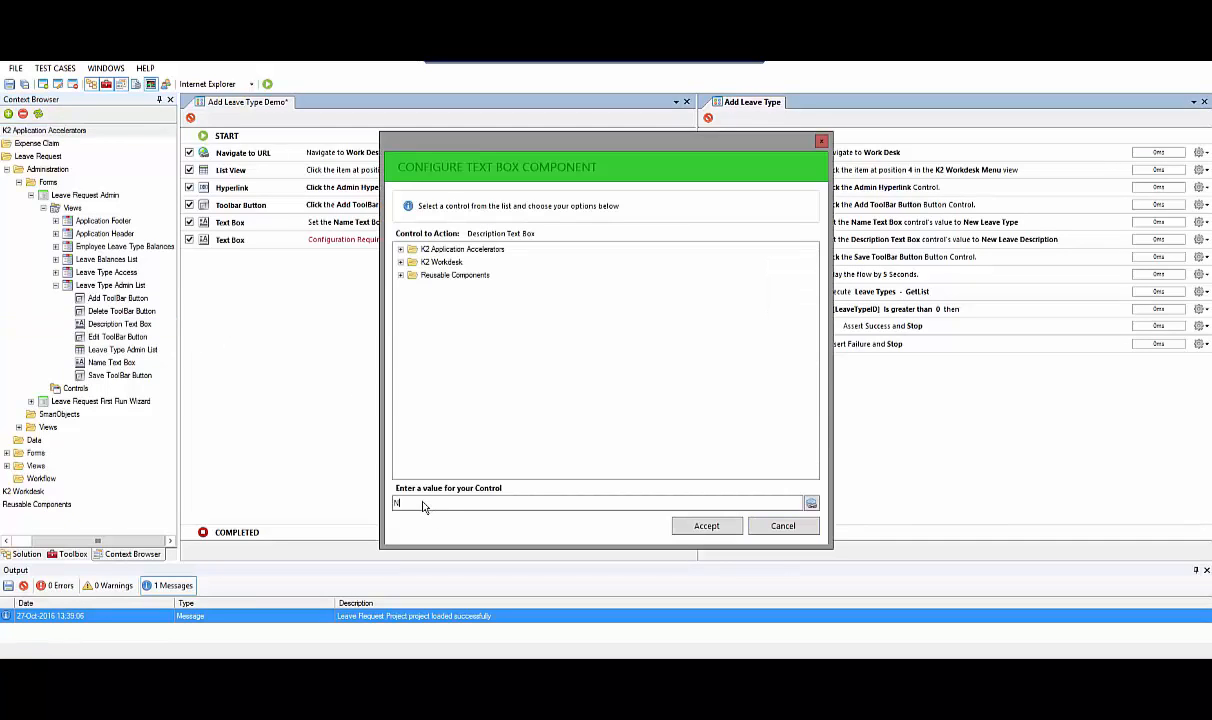
text(New Leave Description)
click(707, 527)
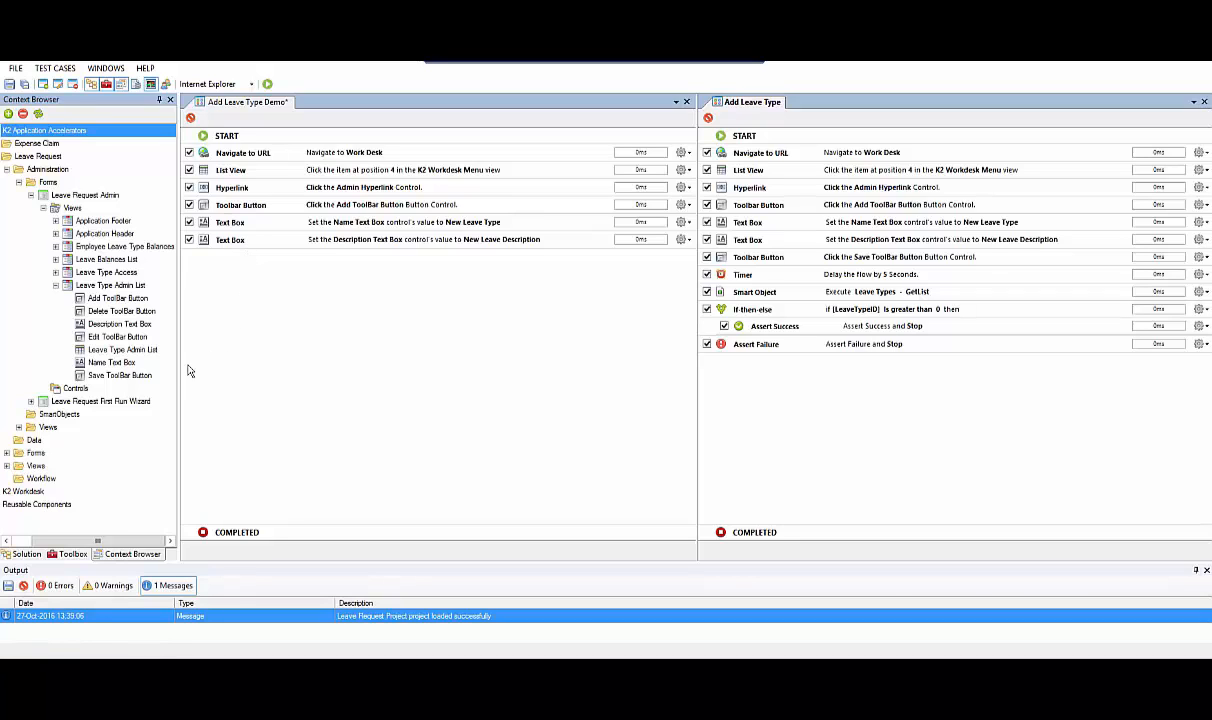
Add a Toolbar Button component that clicks Save ToolBar Button, followed by a Timer component with a 5-second delay
drag(85, 378, 285, 343)
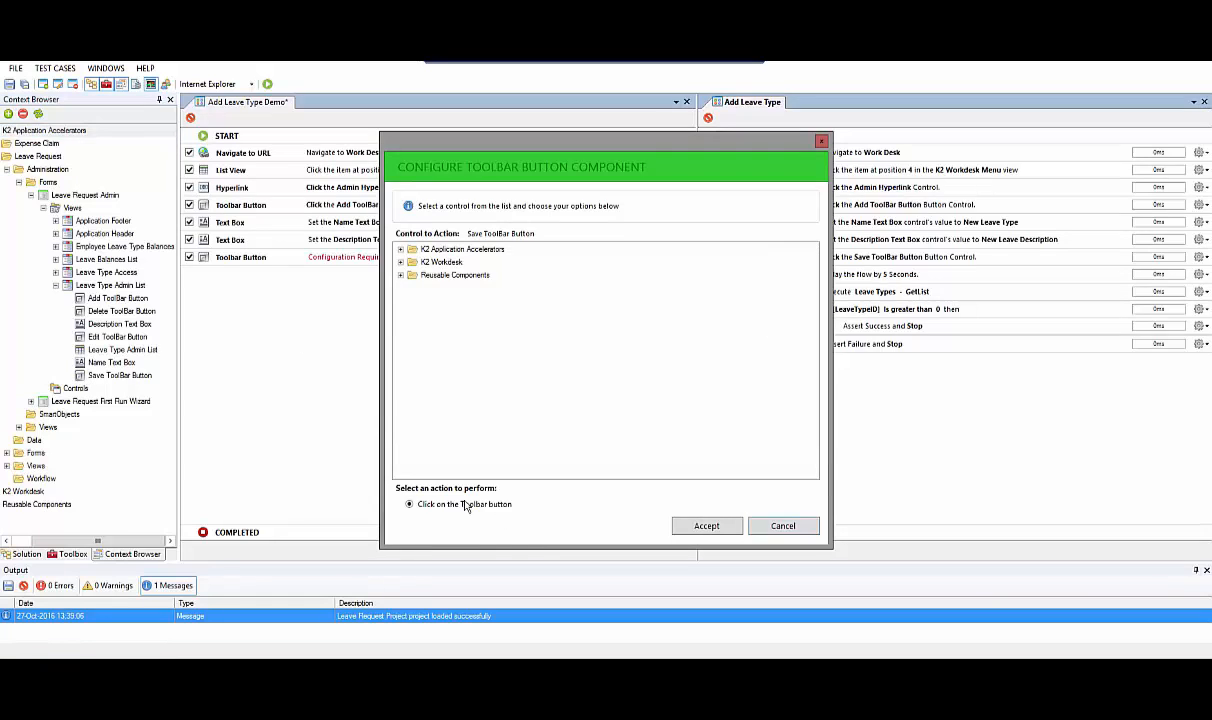
click(684, 527)
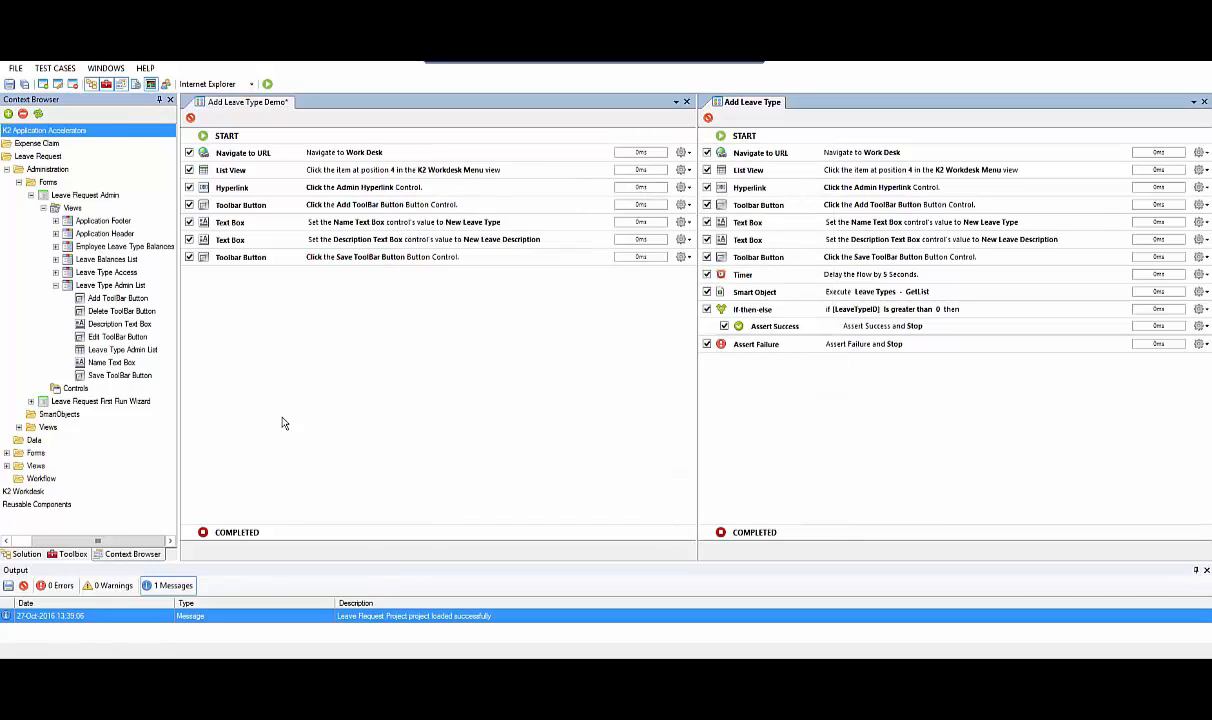
click(70, 555)
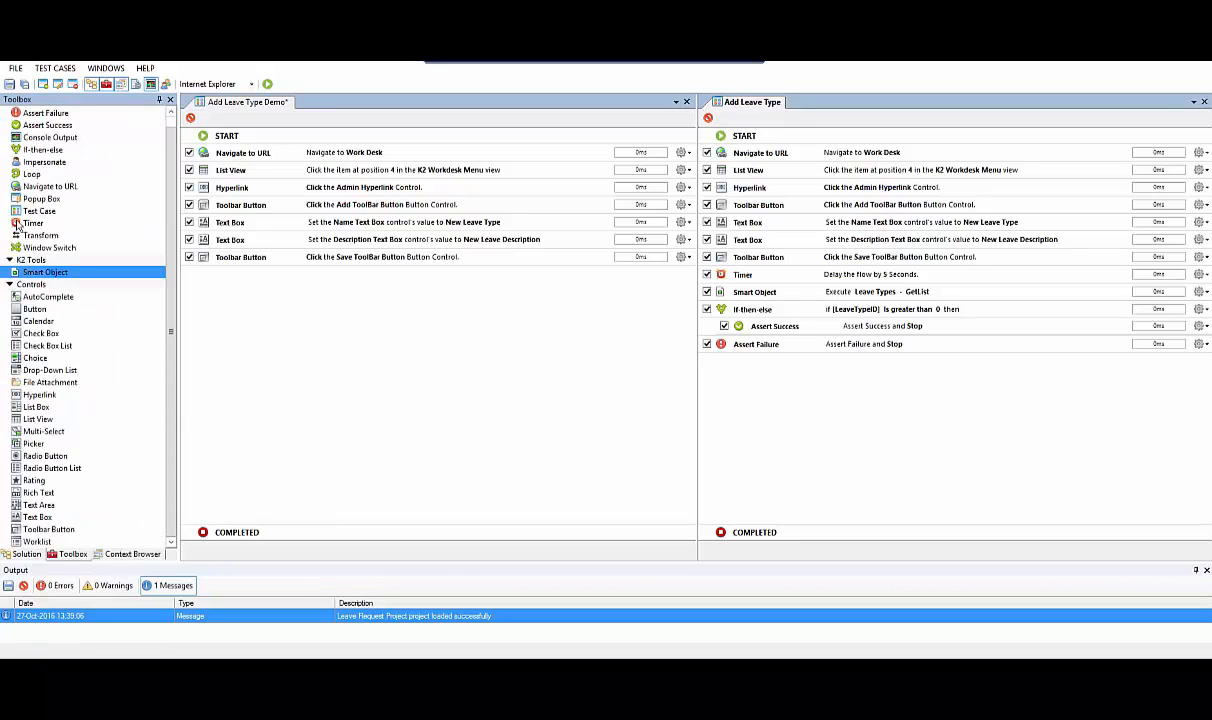
drag(30, 222, 258, 307)
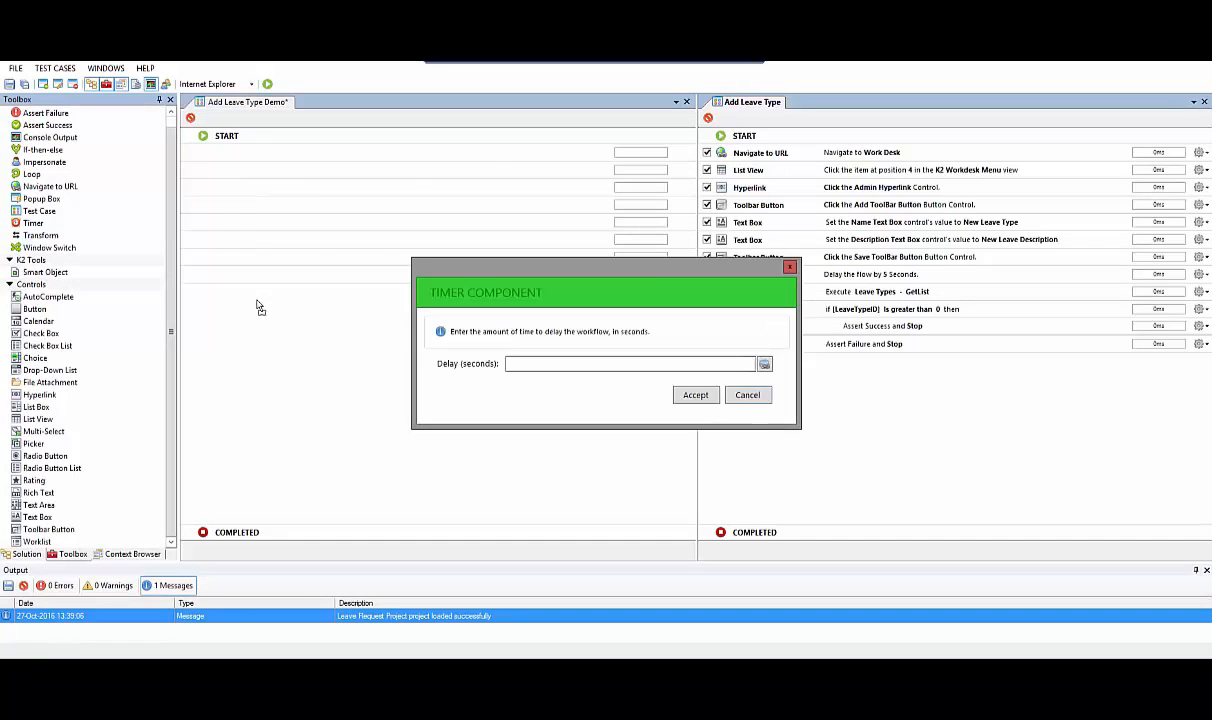
text(5)
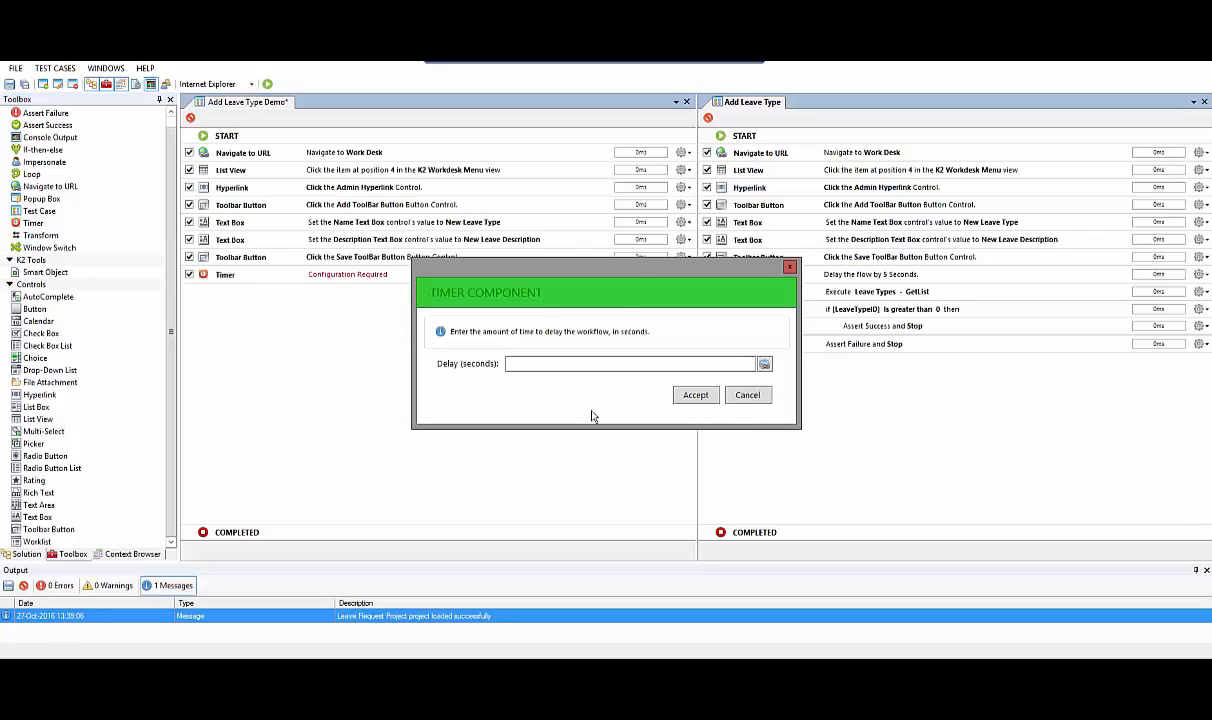
click(695, 395)
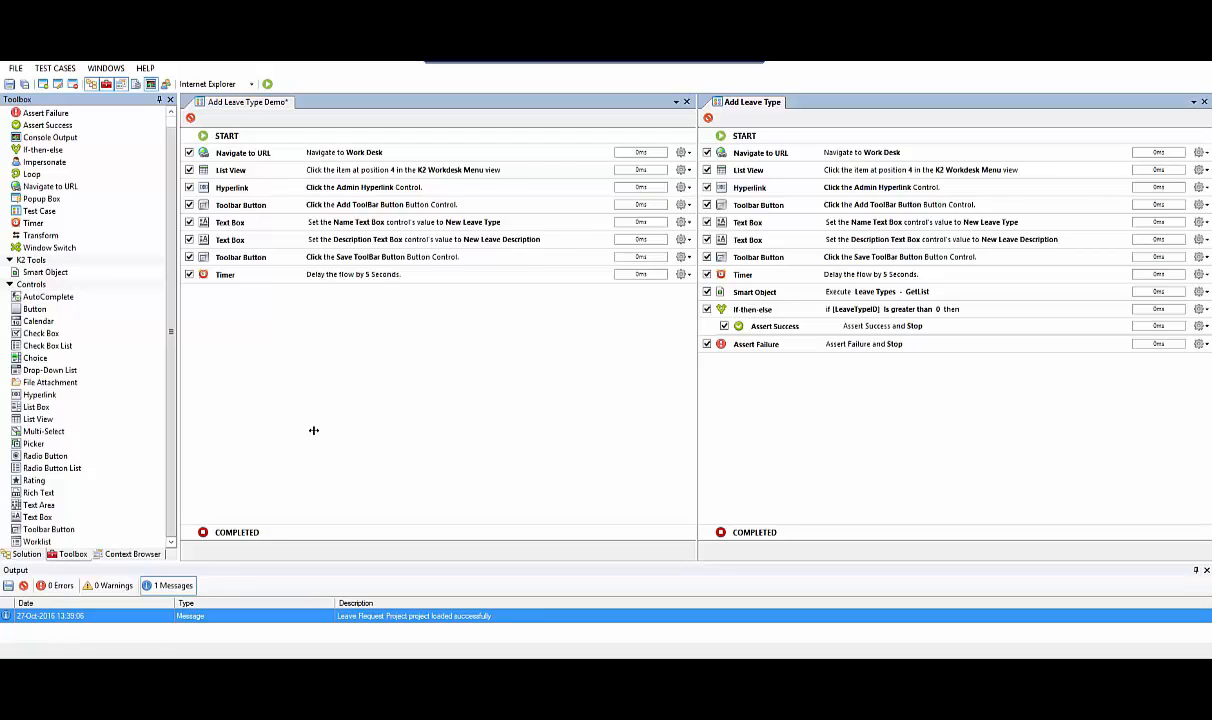
Add a Smart Object component using the k2.denallix.com connection and the Leave Types Get List method from Leave Request's Data folder
click(16, 273)
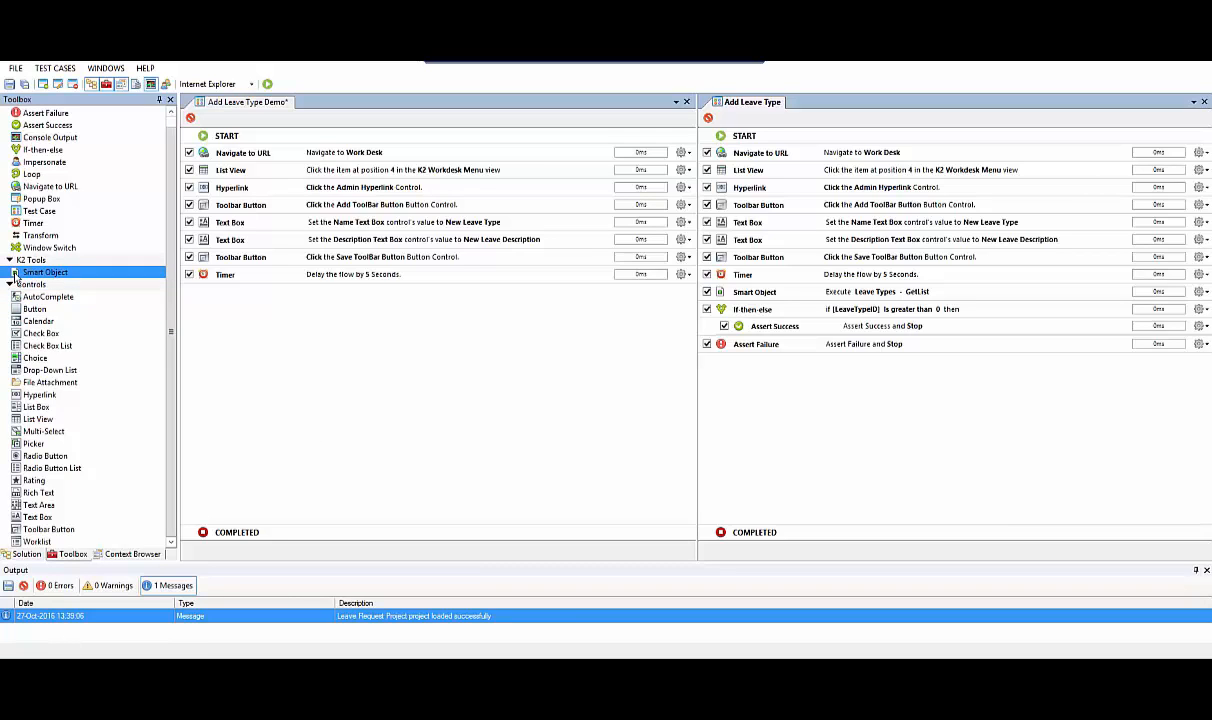
drag(16, 273, 259, 349)
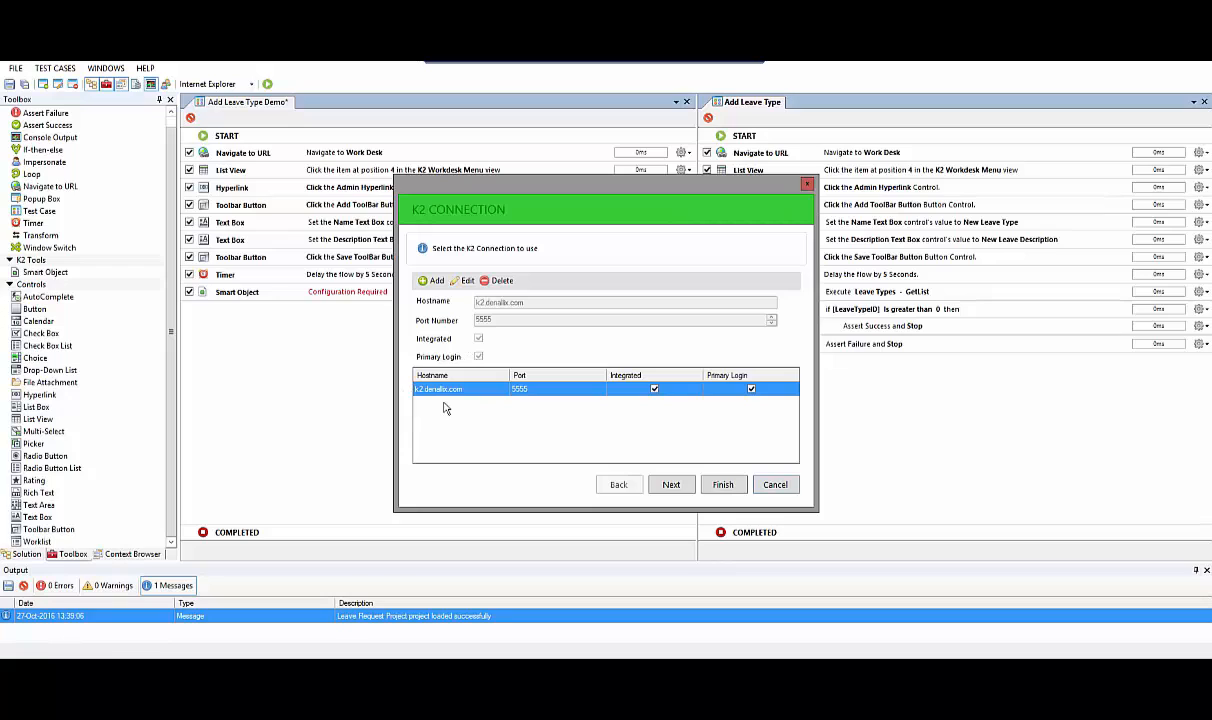
click(671, 487)
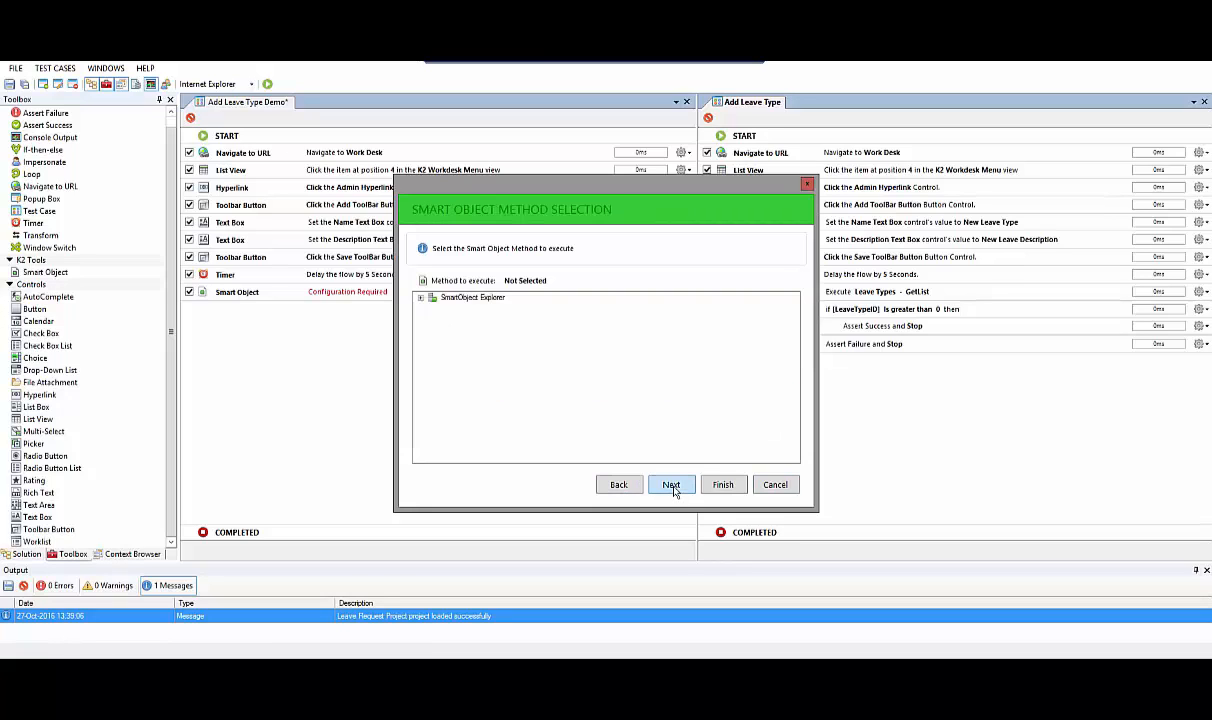
click(421, 300)
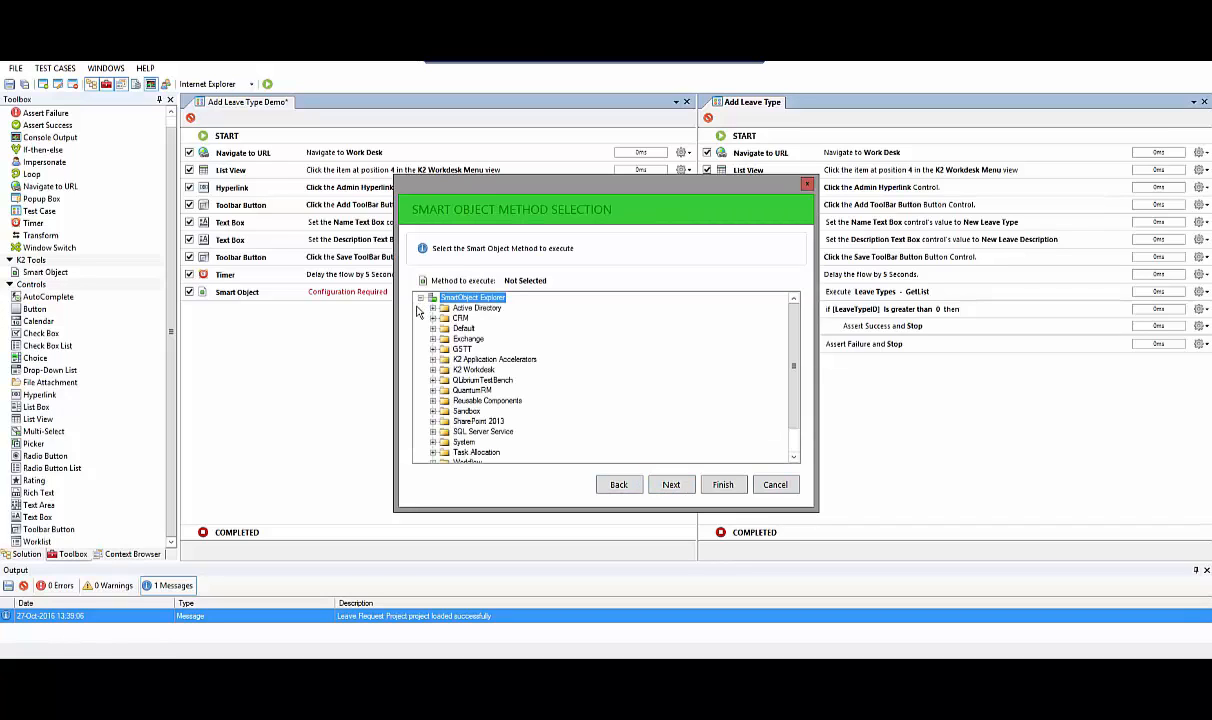
click(433, 360)
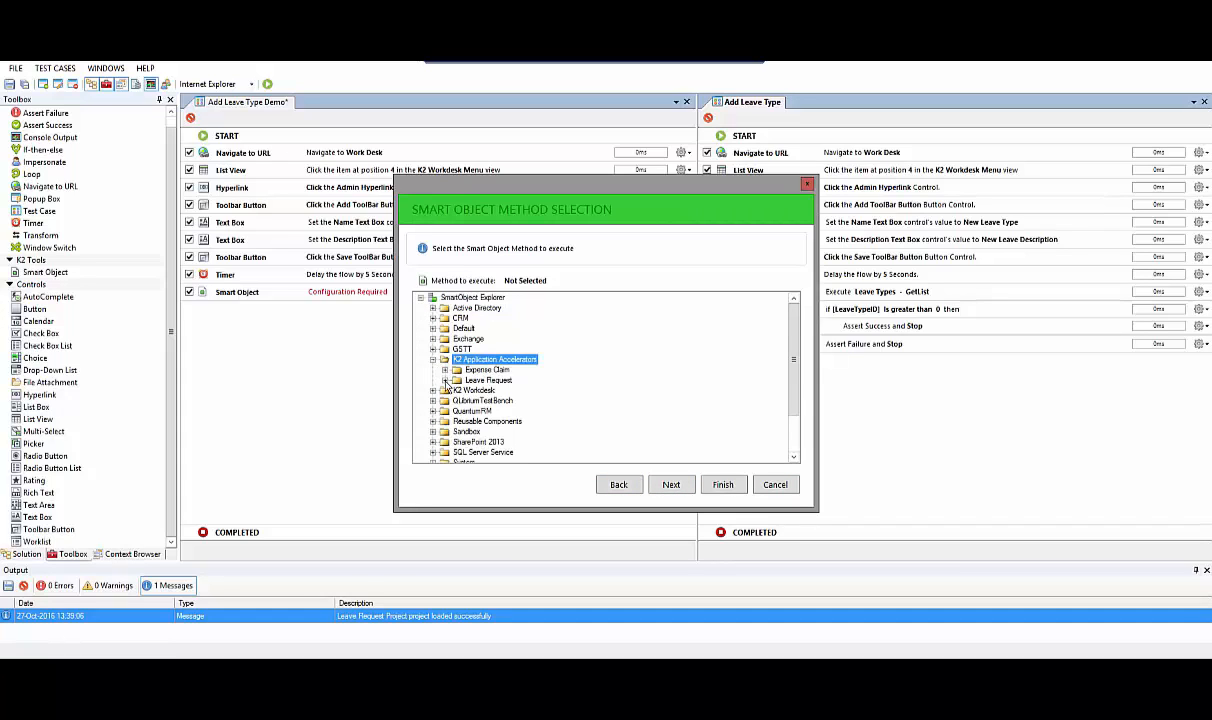
click(445, 381)
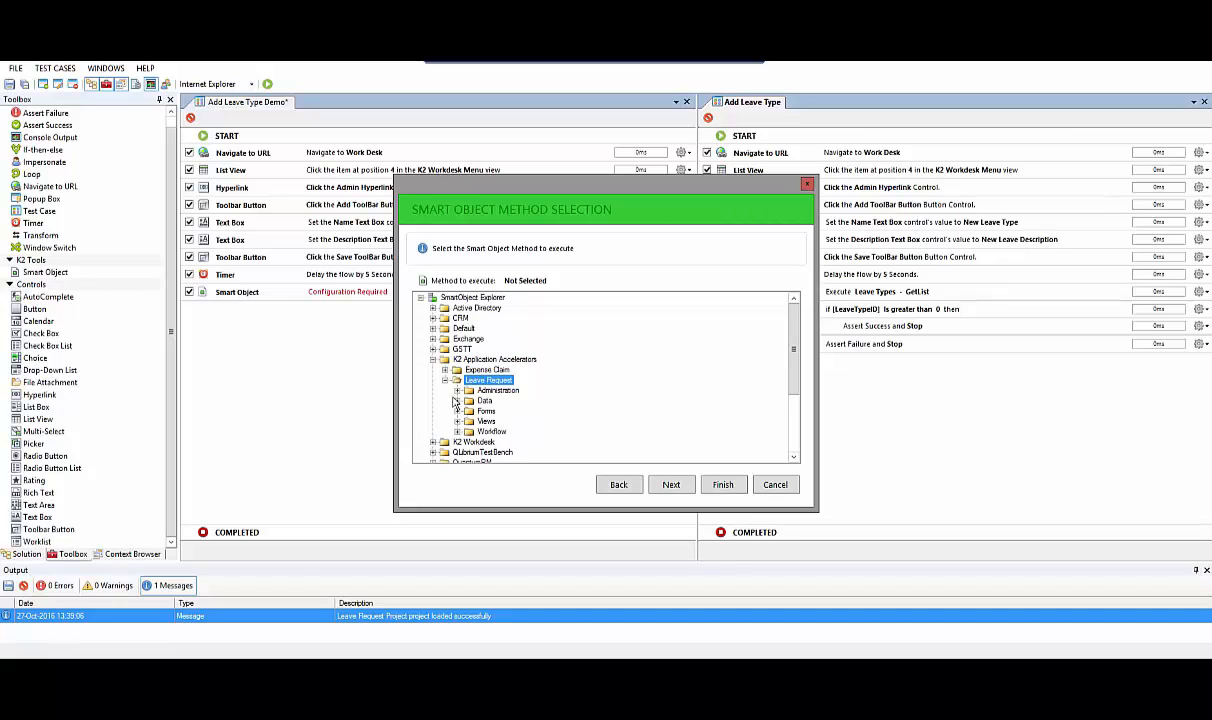
click(456, 401)
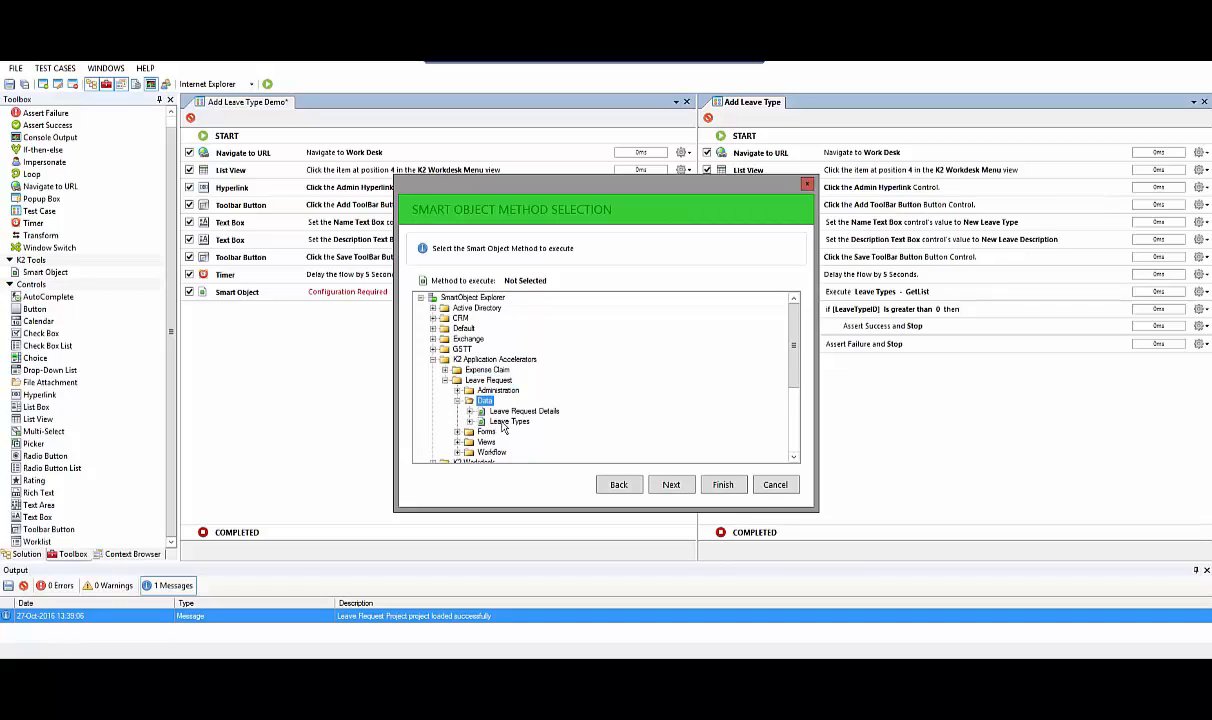
click(469, 421)
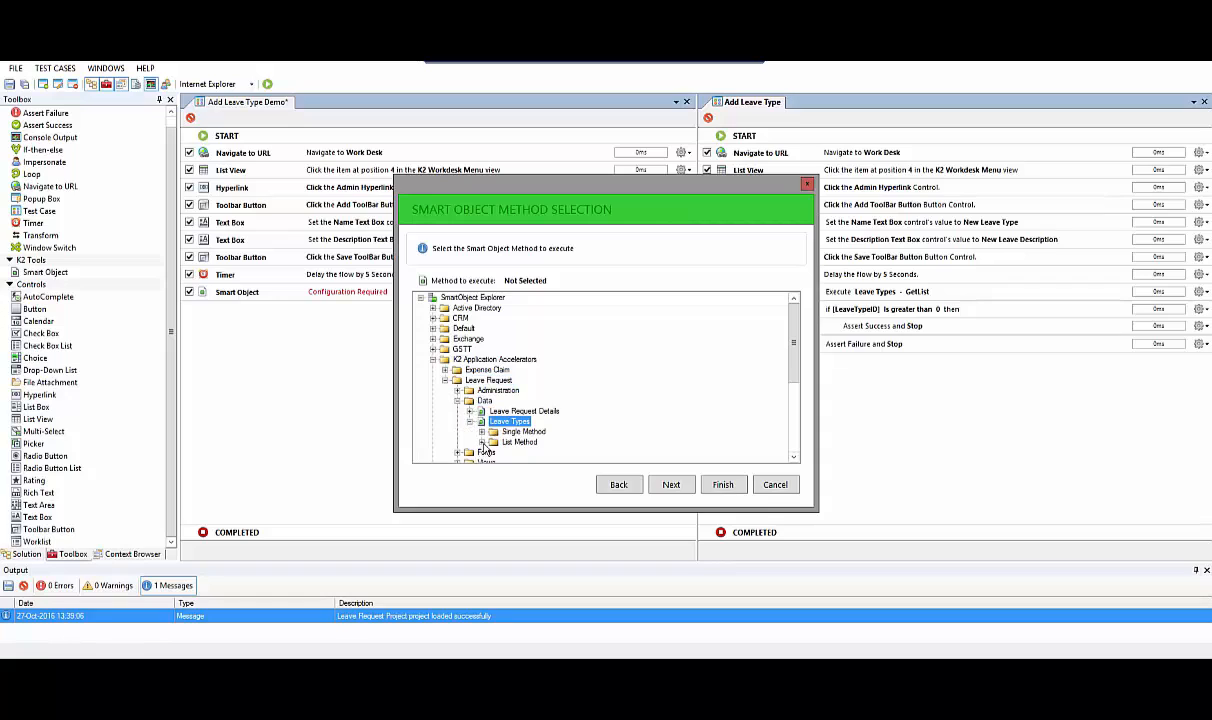
click(481, 442)
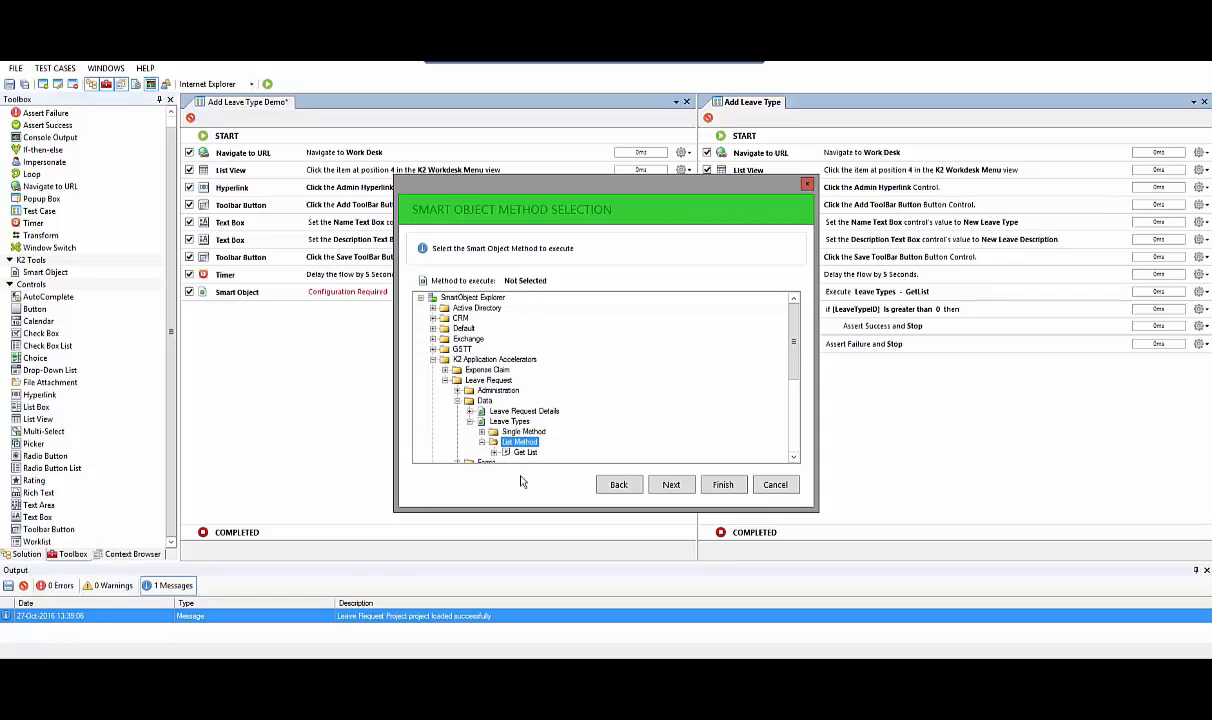
click(520, 452)
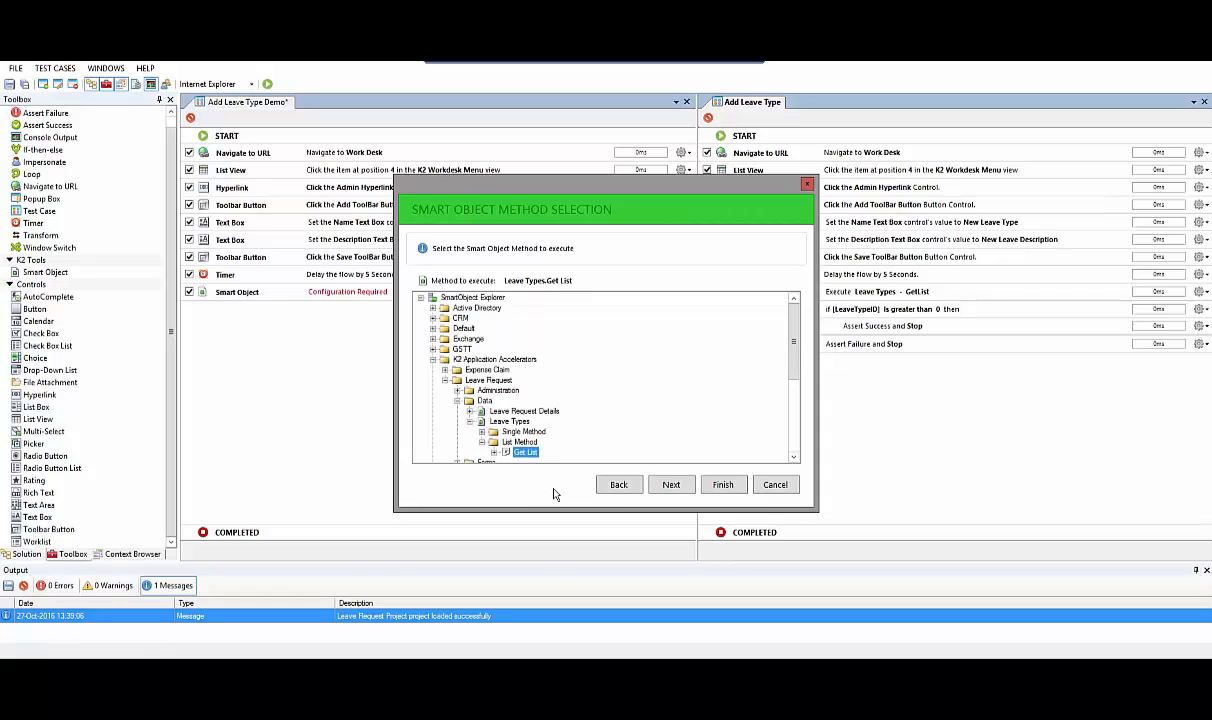
click(671, 485)
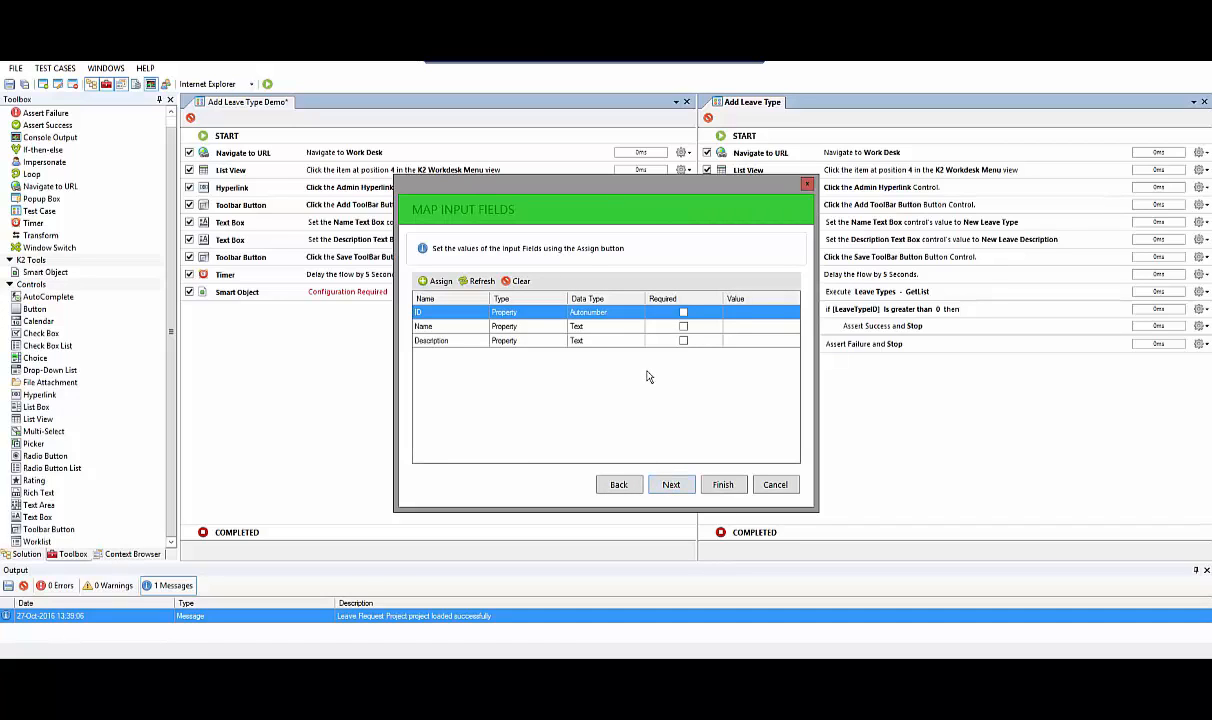
Assign "New Leave Type" to the Smart Object's Name input field and select First Item as the record for mapping output values
click(445, 328)
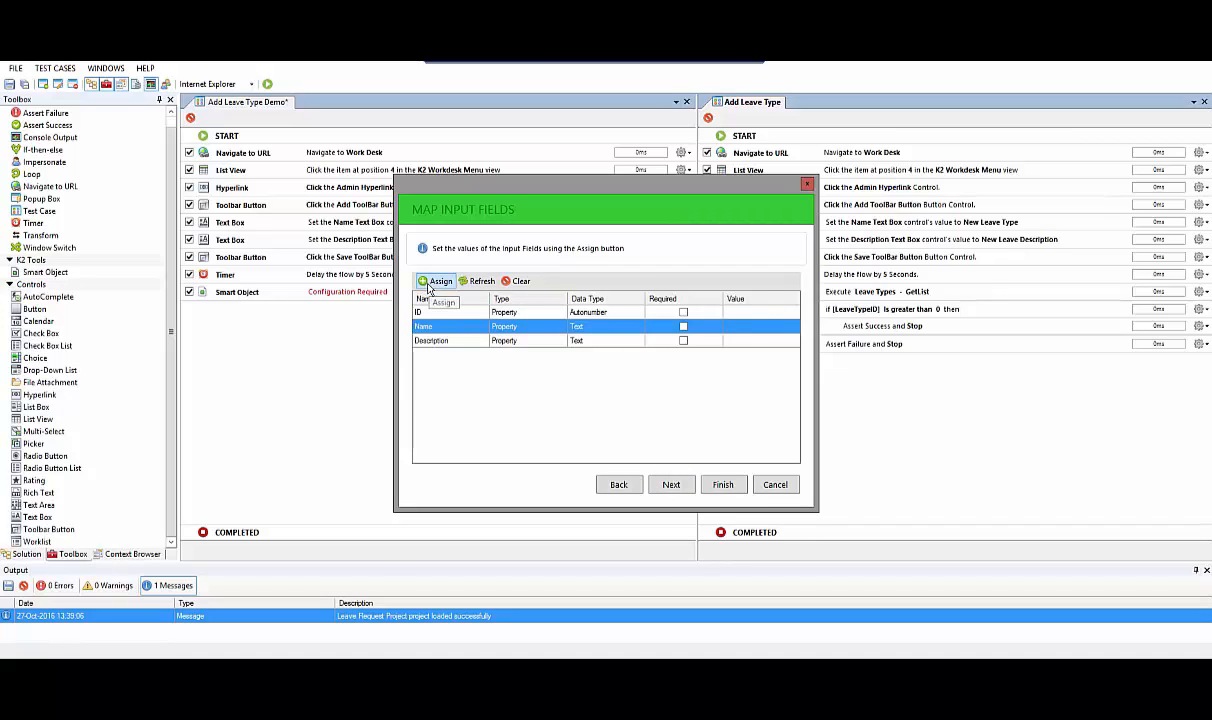
click(435, 282)
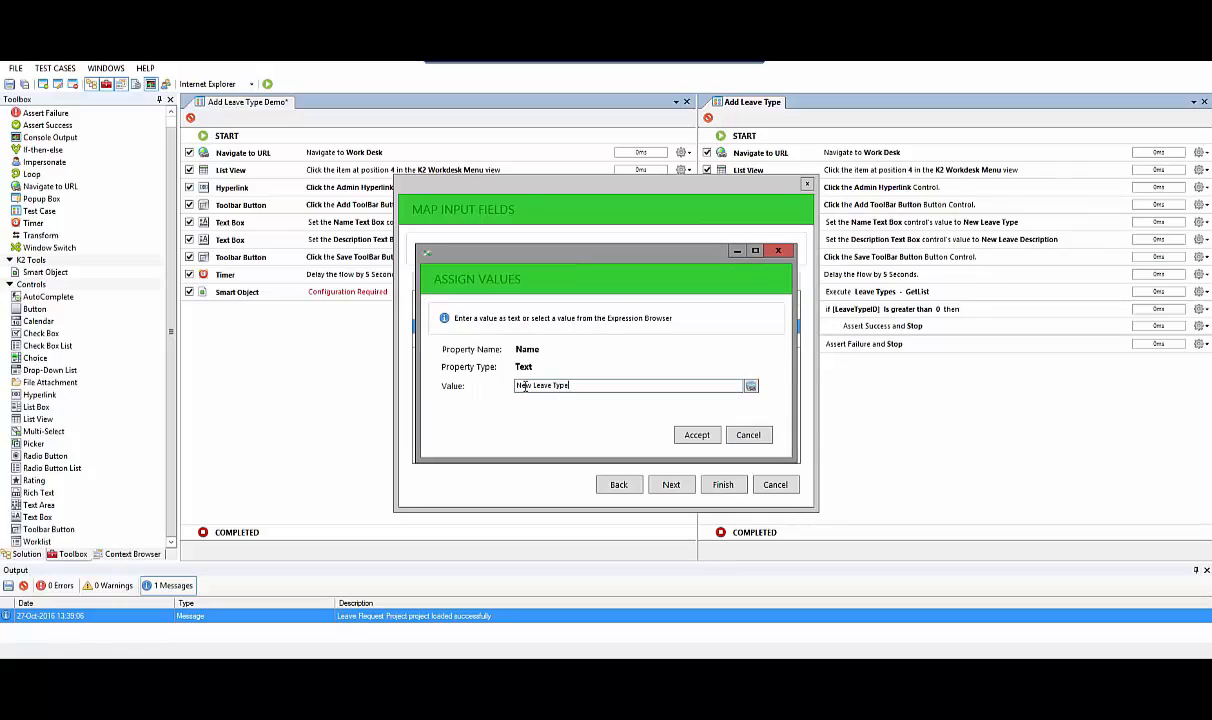
click(697, 435)
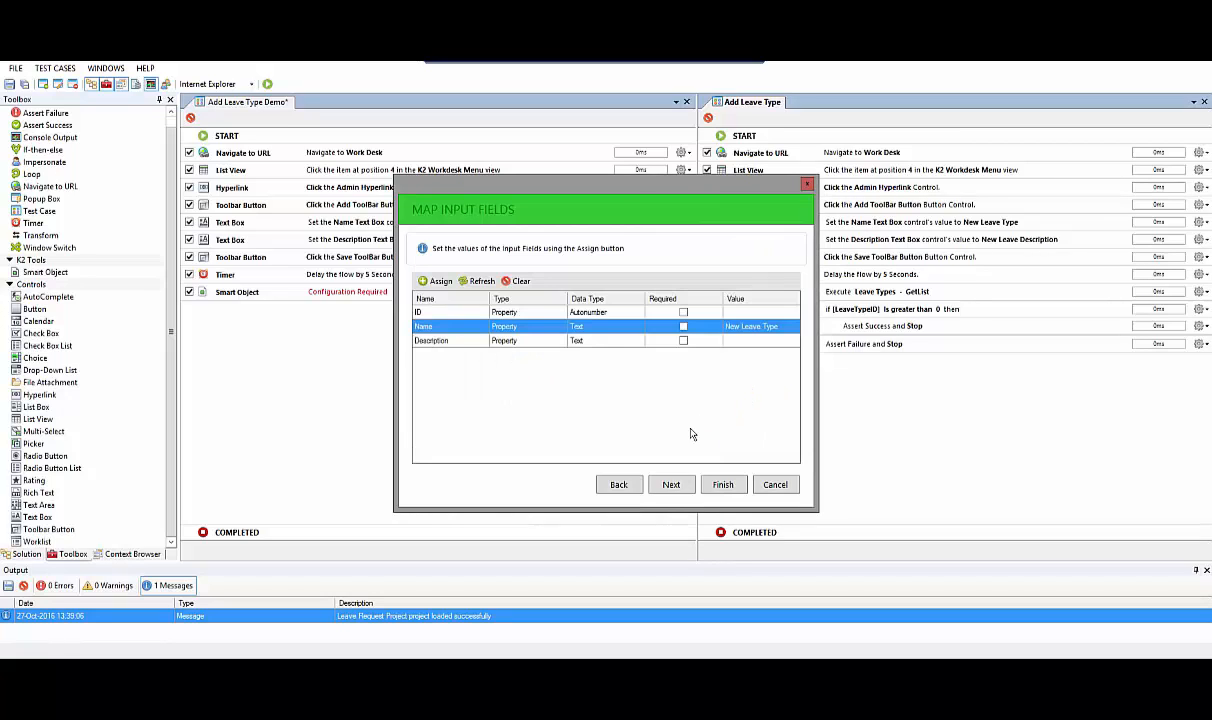
click(670, 487)
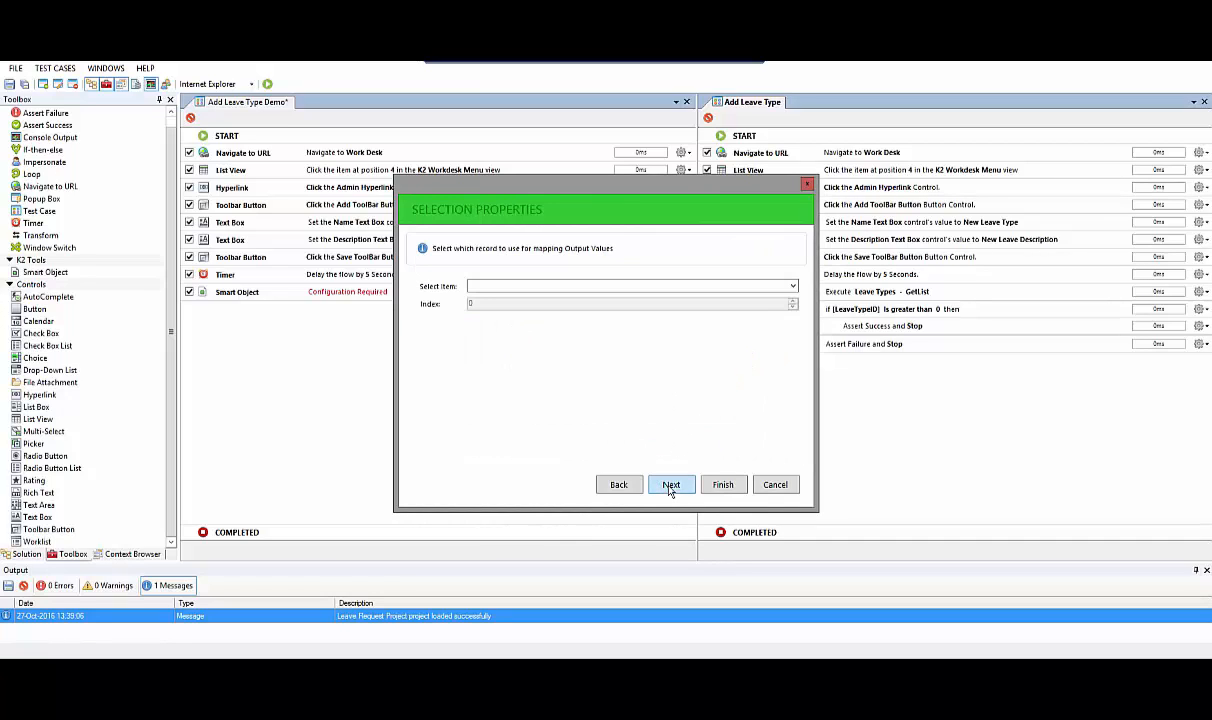
click(793, 287)
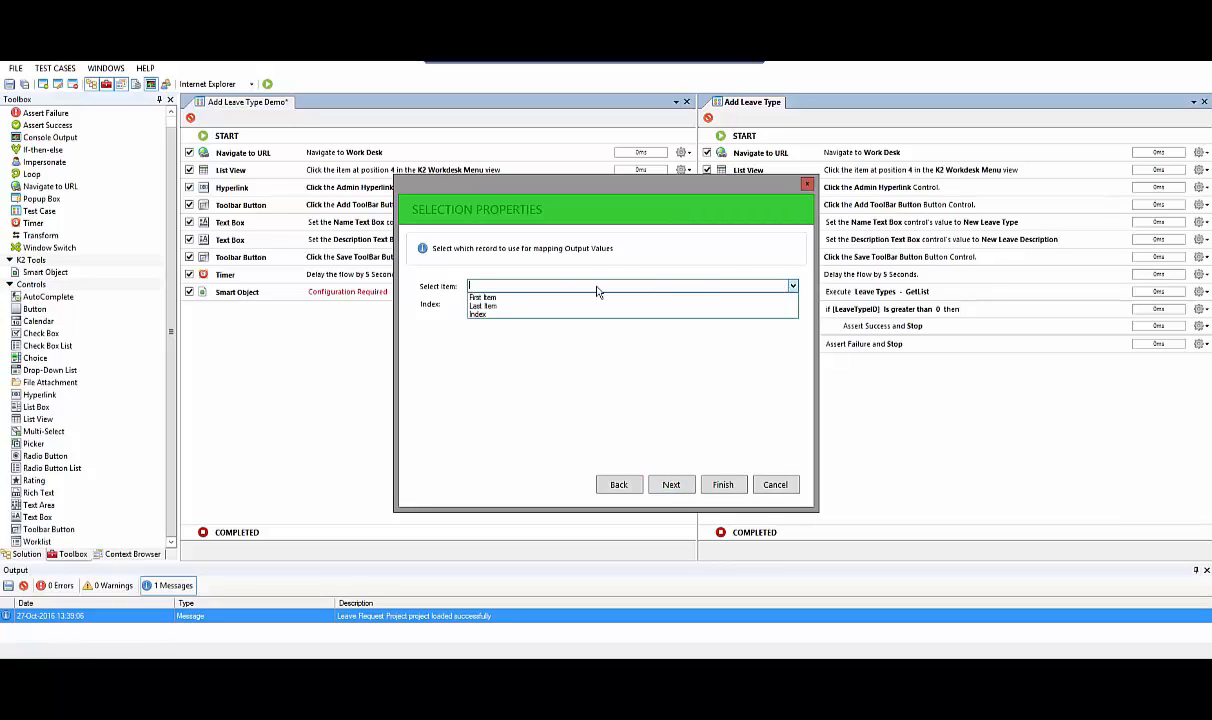
click(476, 299)
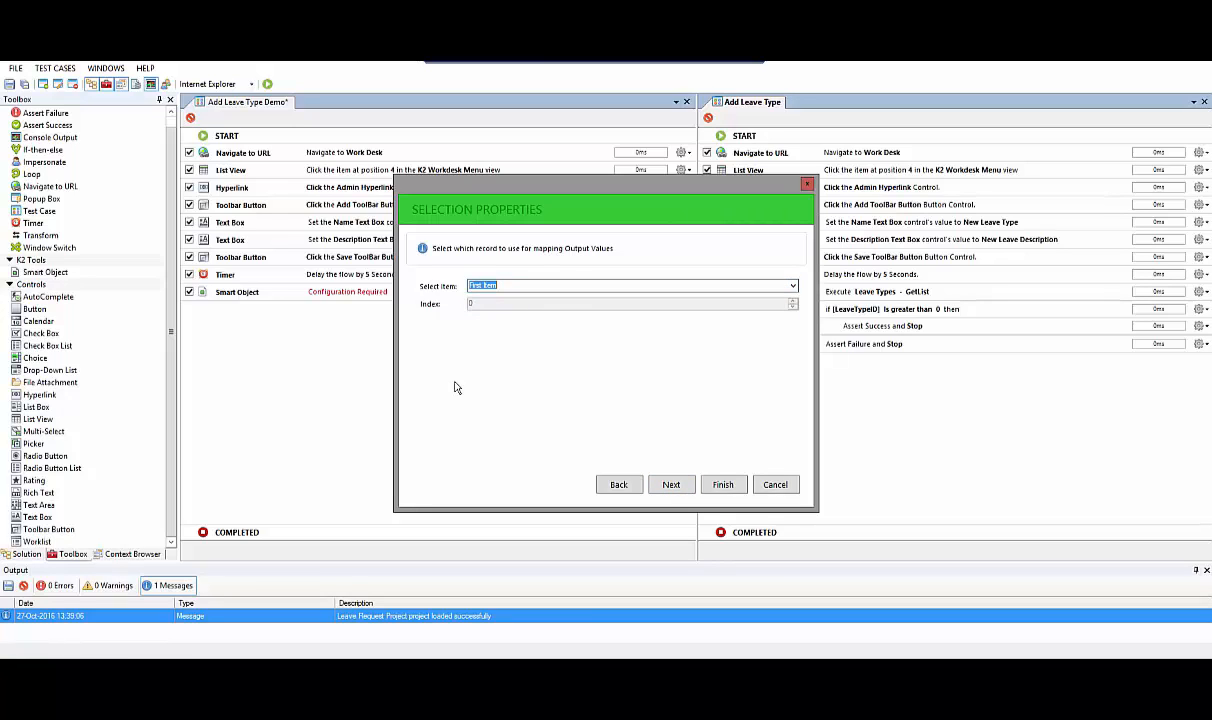
click(671, 485)
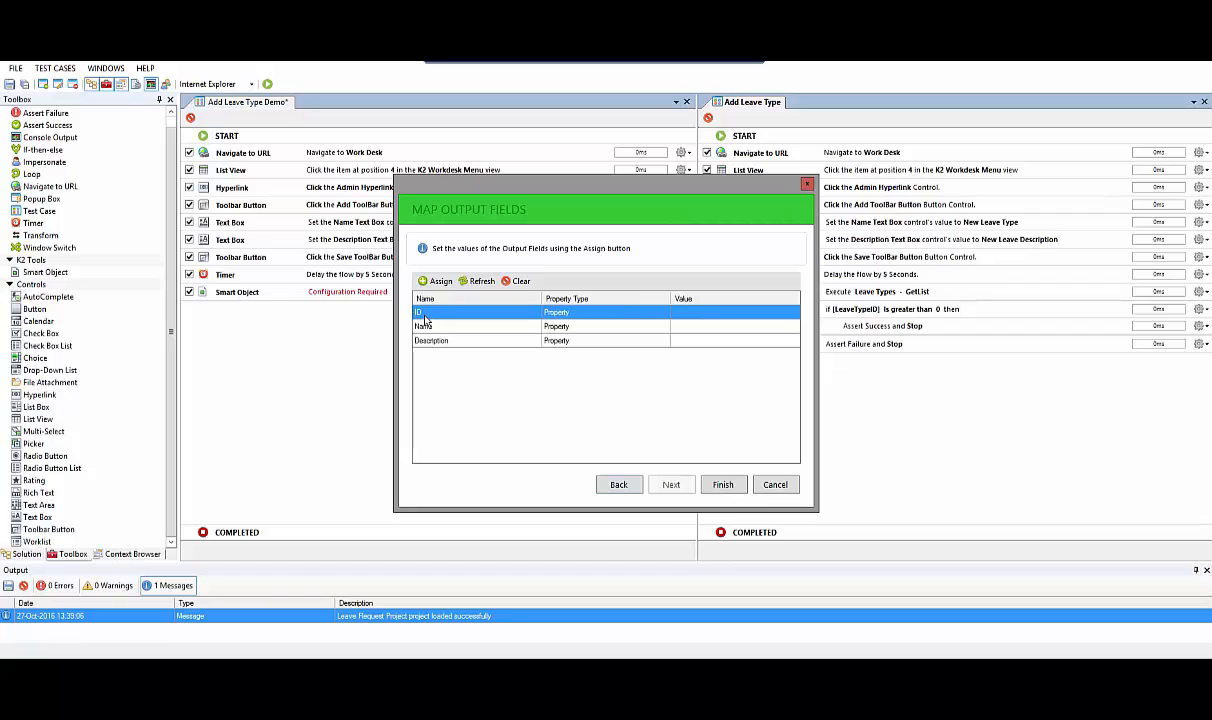
While assigning the ID output field, create a custom data field named NewLeaveTypeID with the Number data type
click(434, 281)
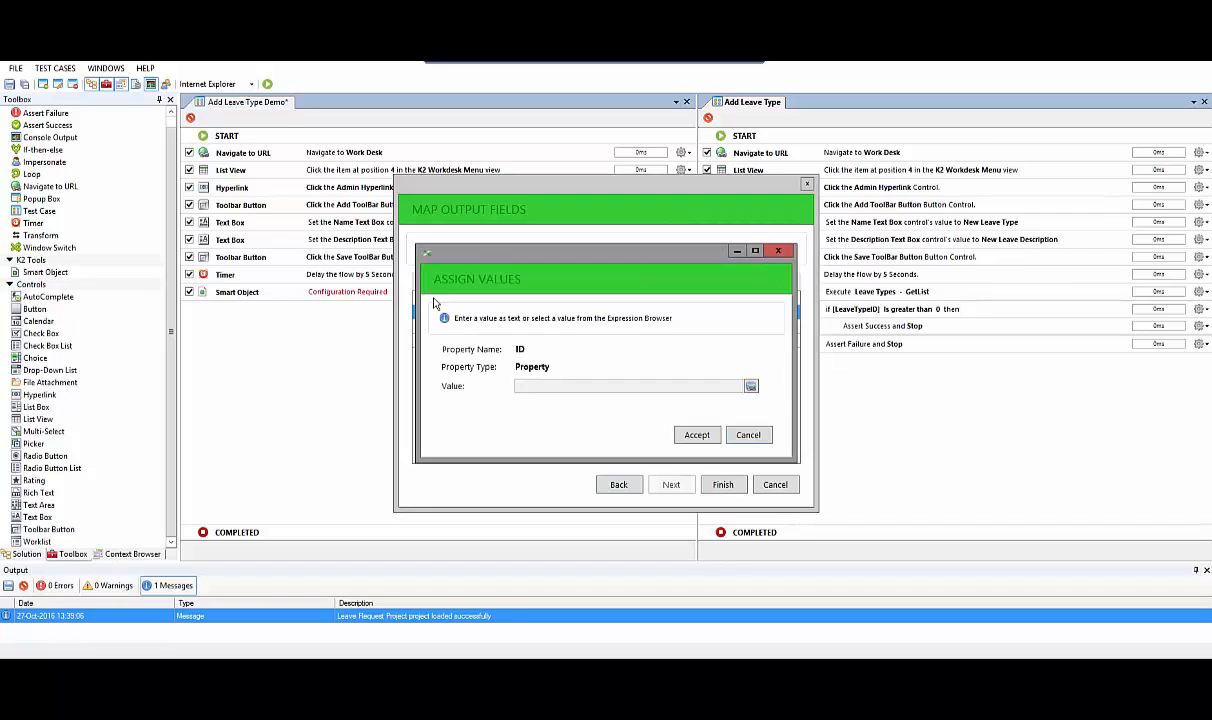
click(751, 388)
right_click(486, 302)
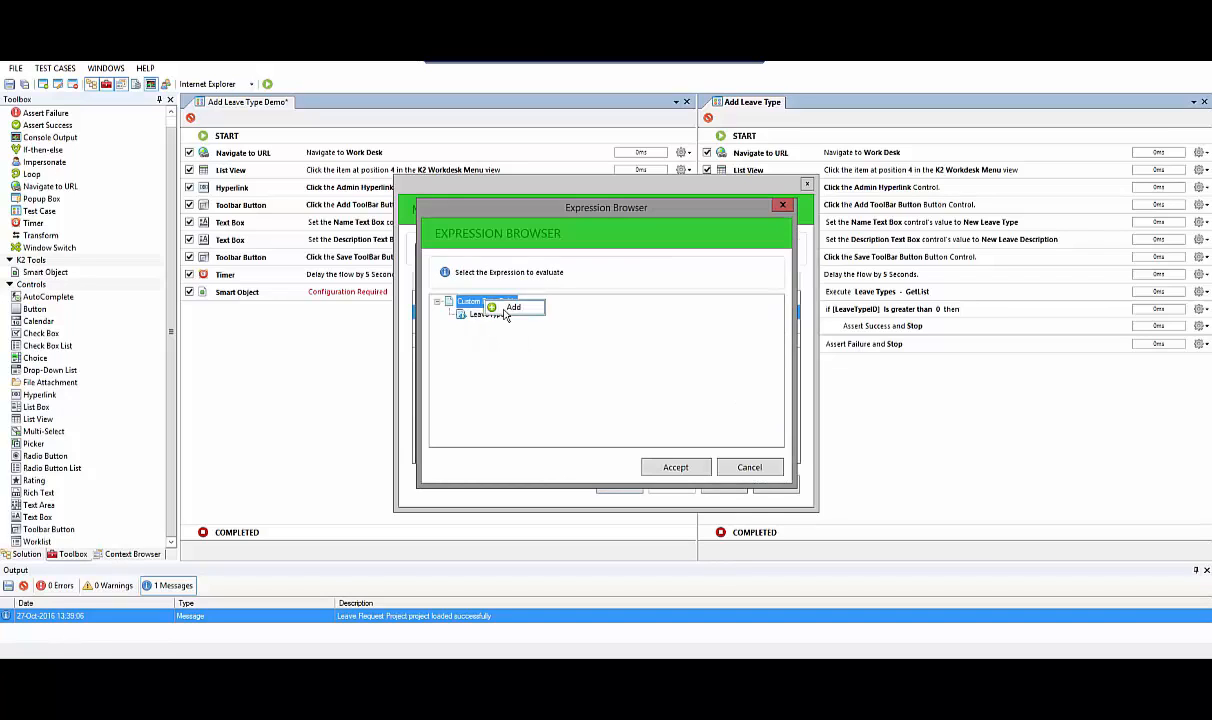
click(512, 308)
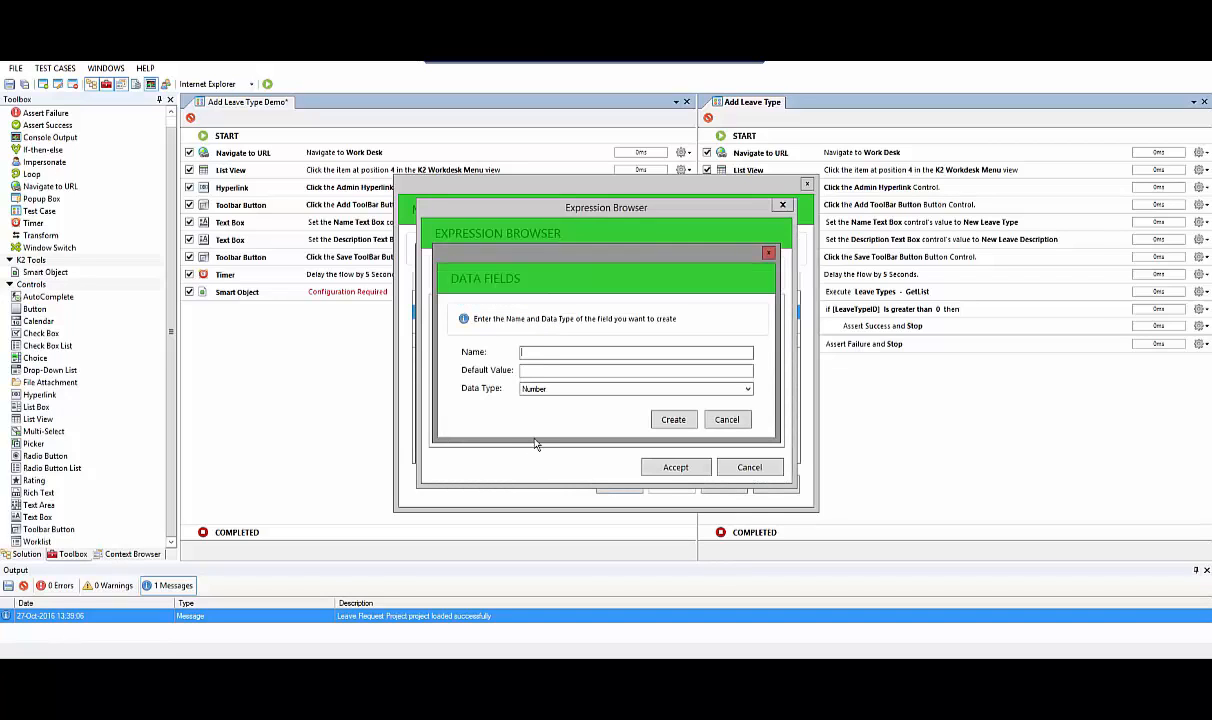
text(NewLeaveTypeID)
click(536, 373)
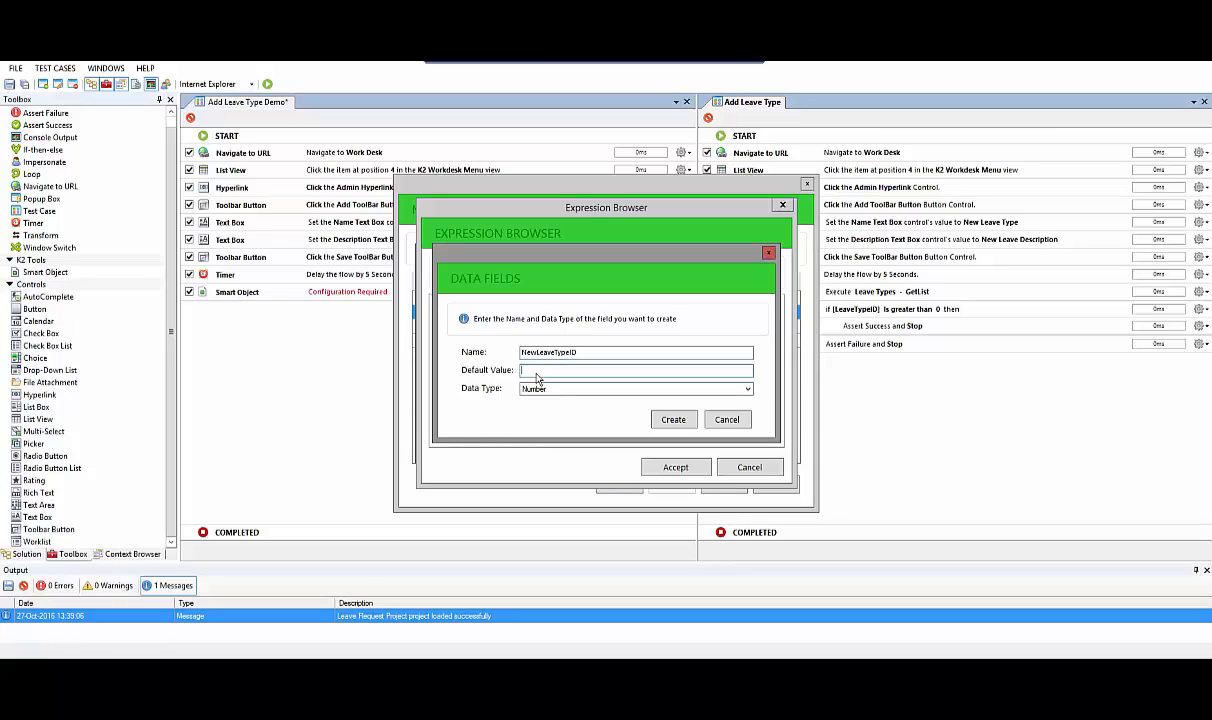
click(673, 420)
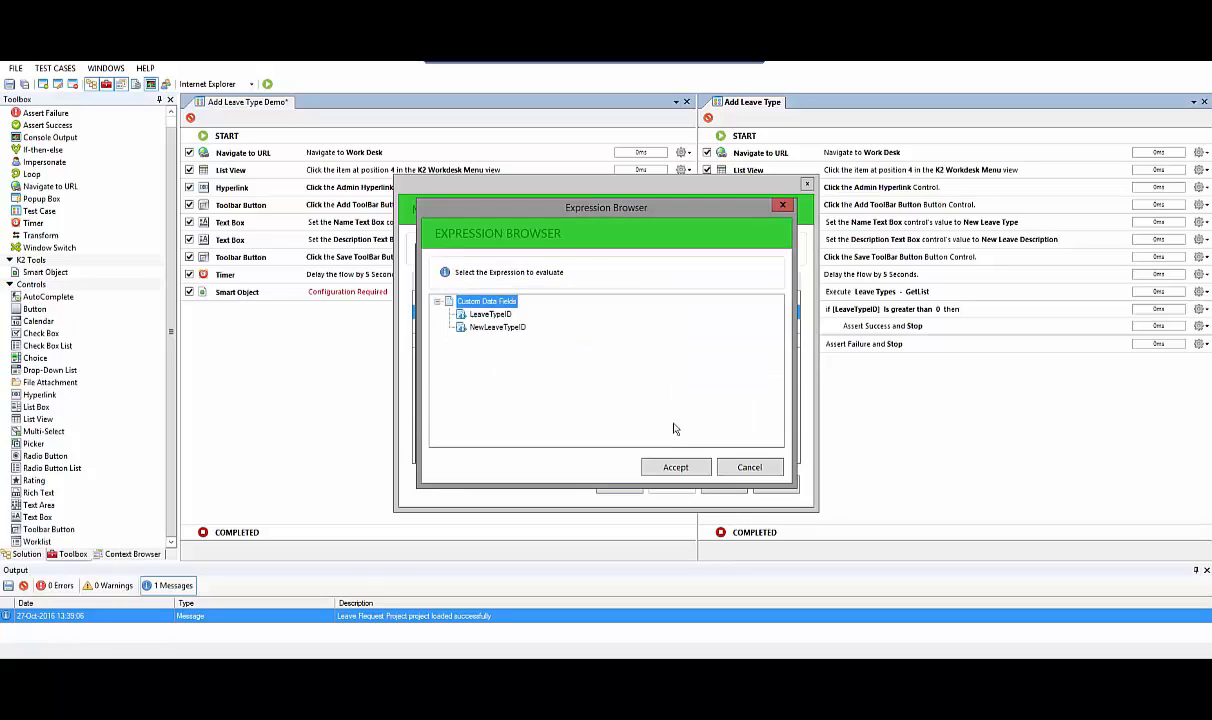
Map the ID output field to the NewLeaveTypeID data field and finish the Smart Object configuration
click(494, 328)
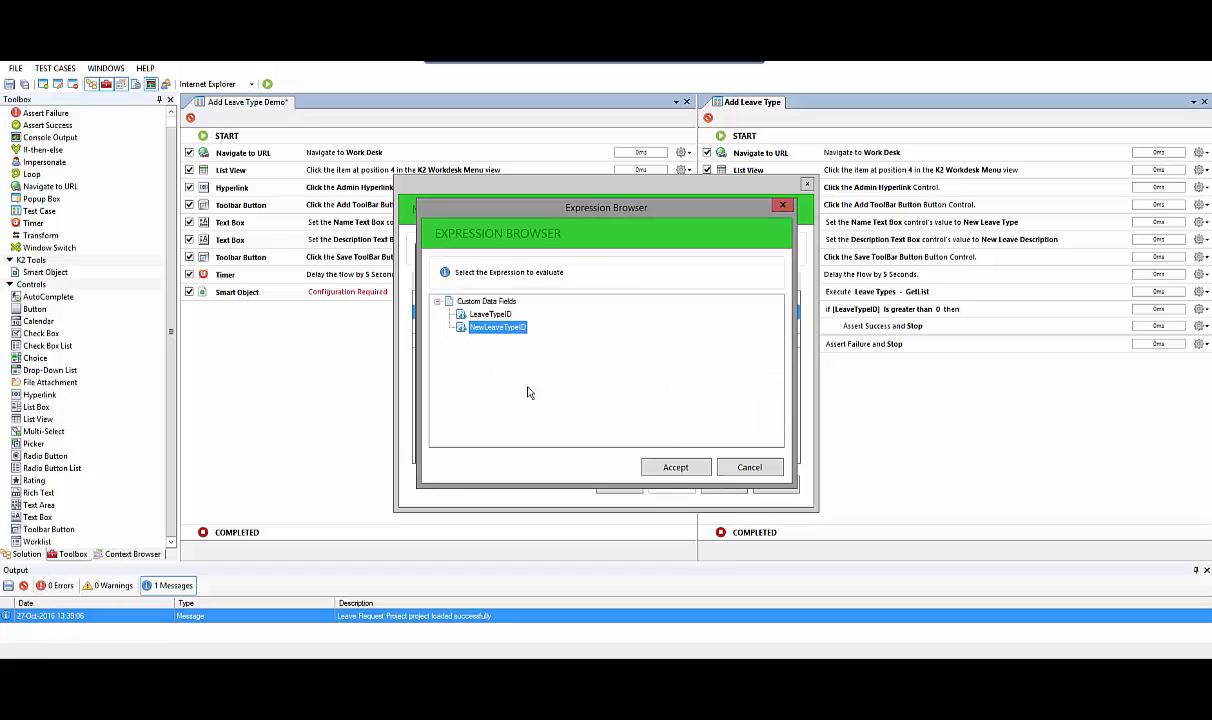
click(675, 468)
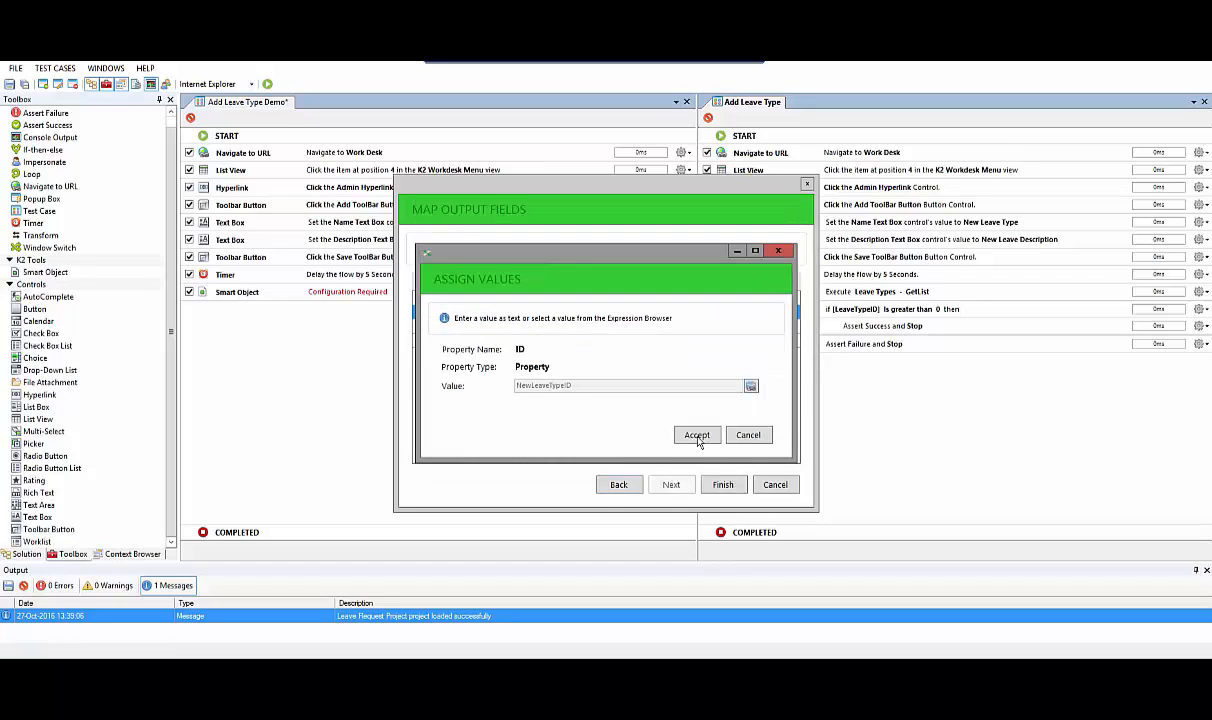
click(697, 436)
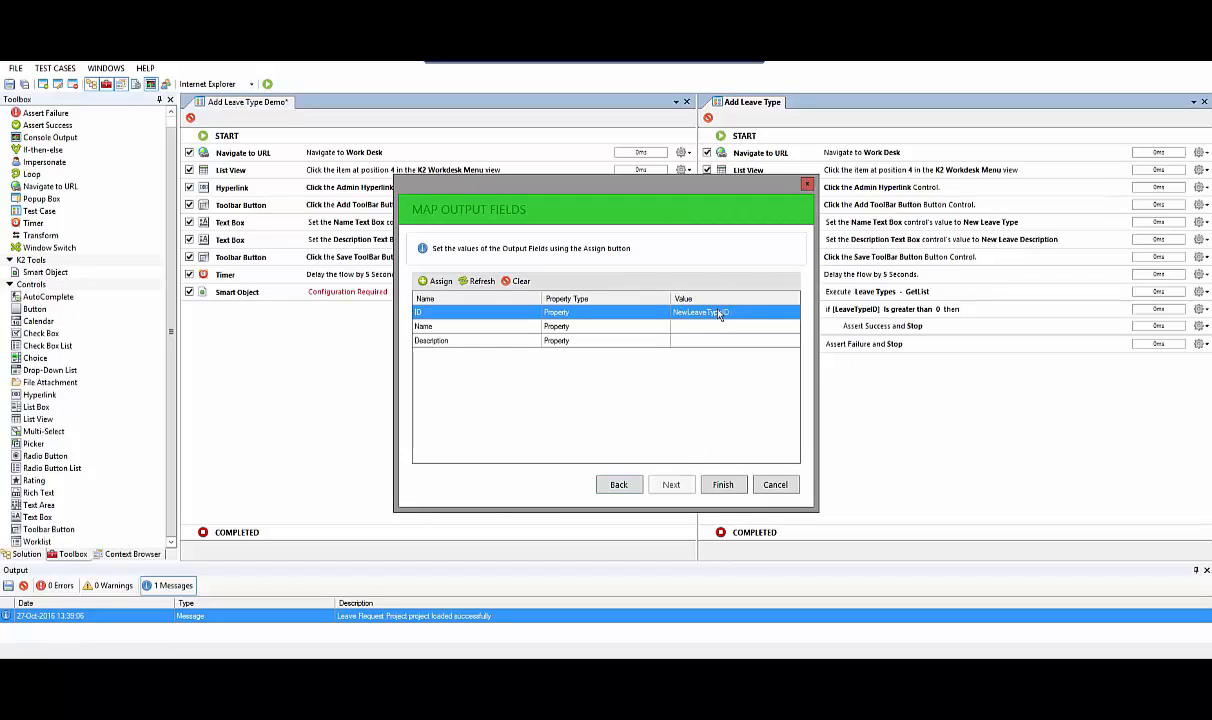
click(722, 484)
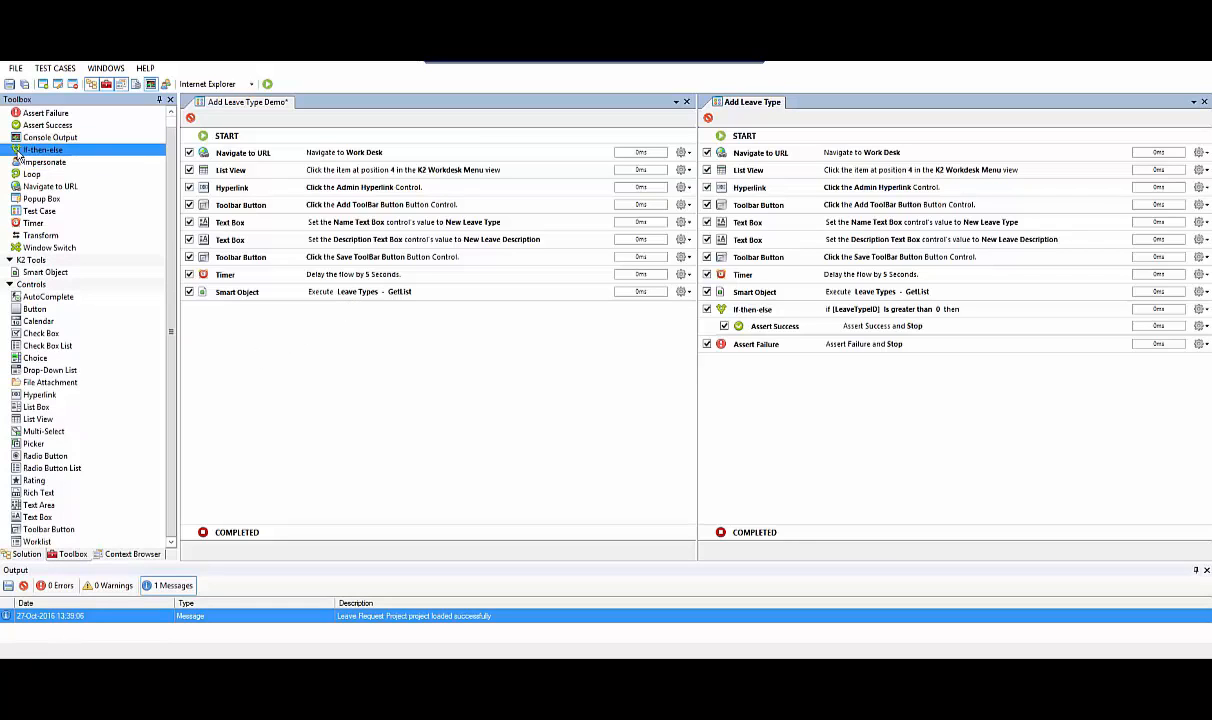
Add an If-then-else component after the Smart Object with the condition NewLeaveTypeID Is greater than 0
drag(19, 154, 253, 347)
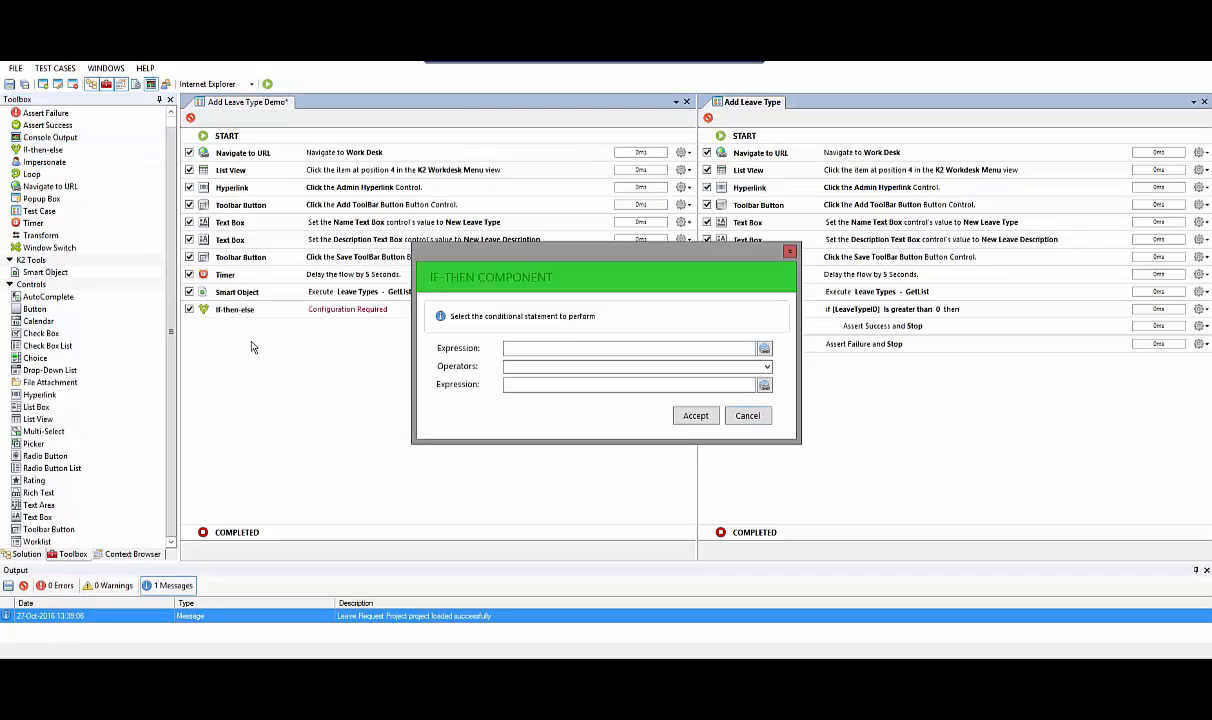
click(764, 350)
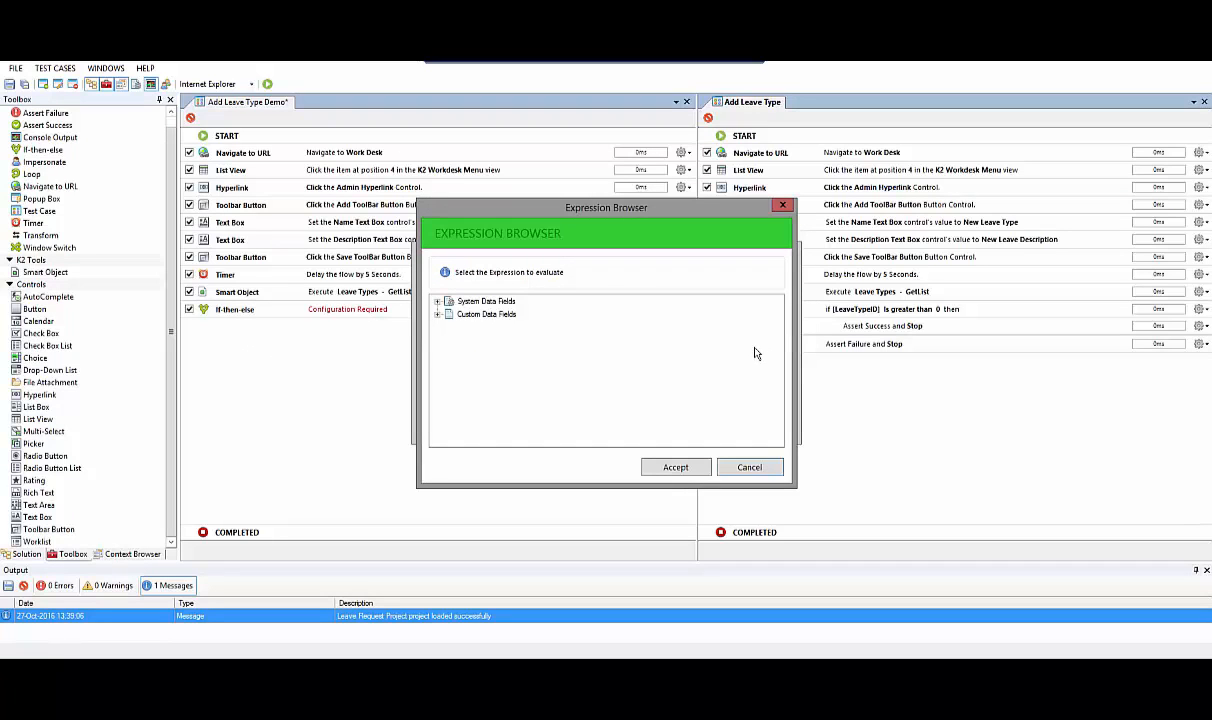
click(437, 314)
click(474, 341)
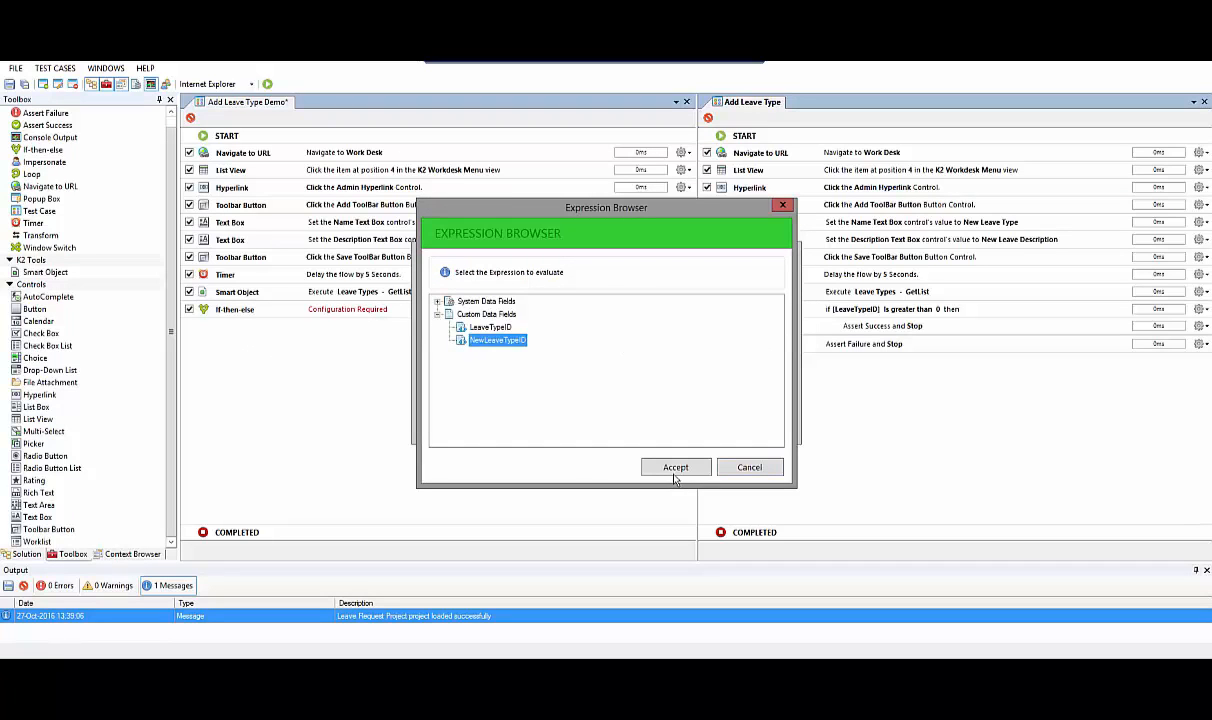
click(676, 468)
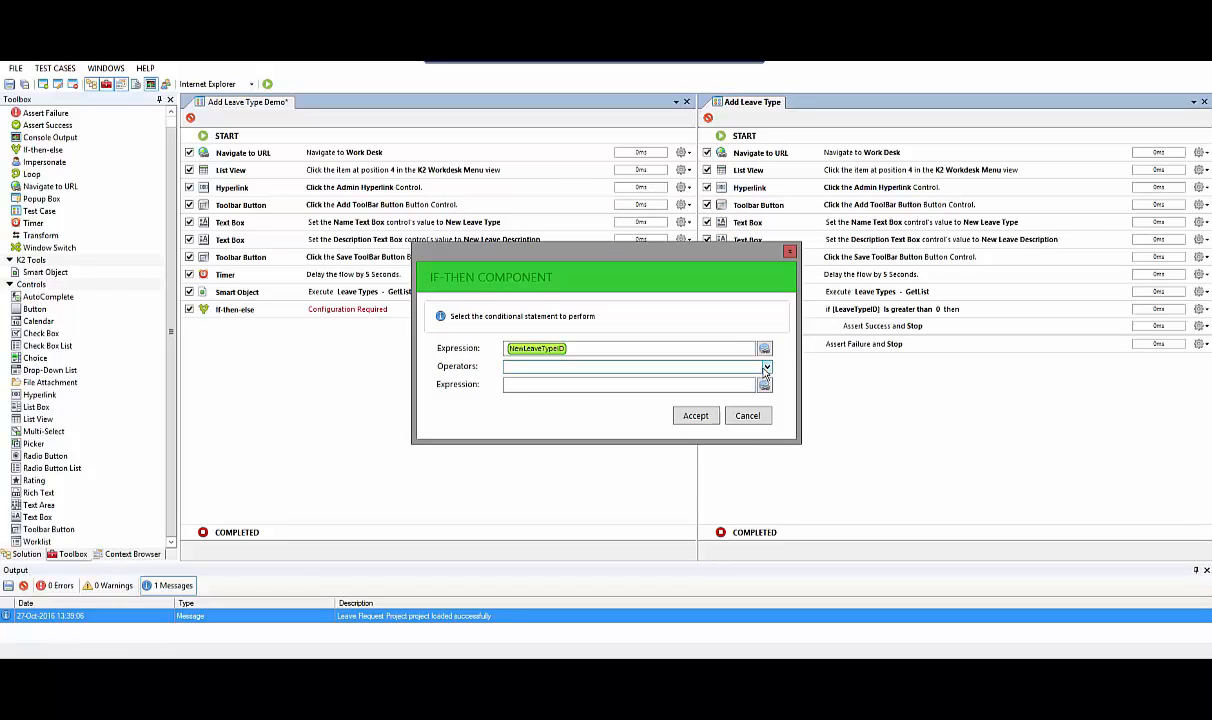
click(700, 367)
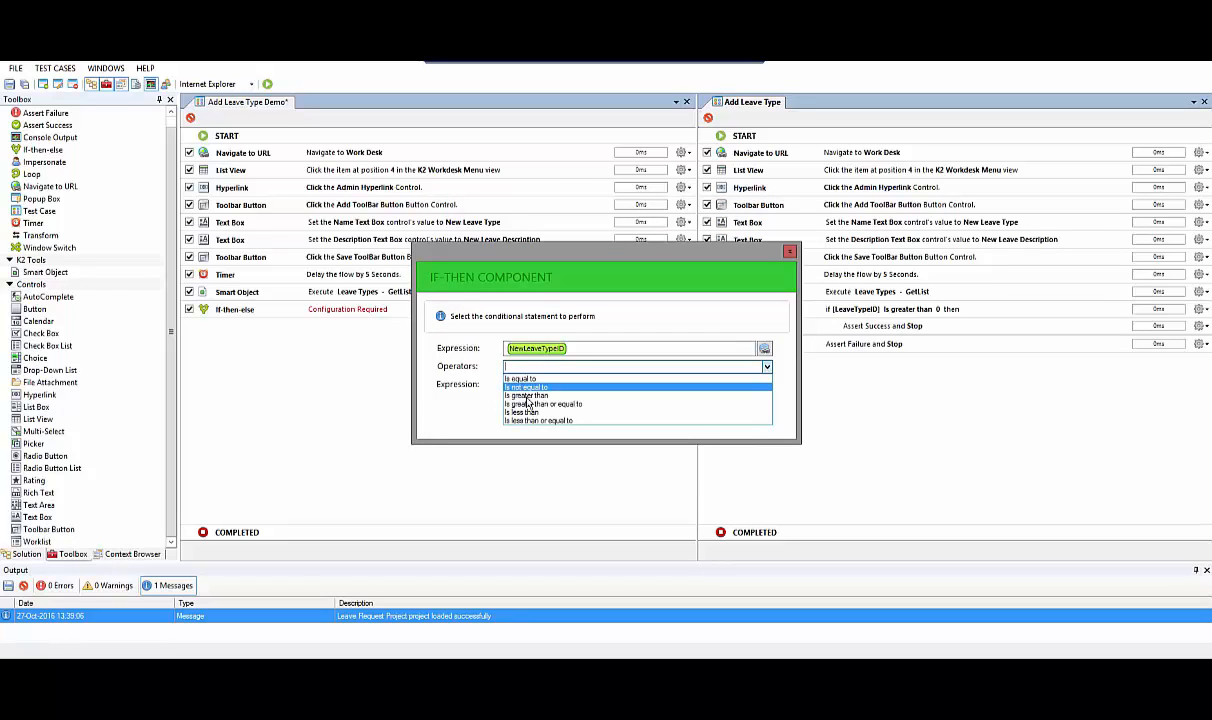
click(522, 395)
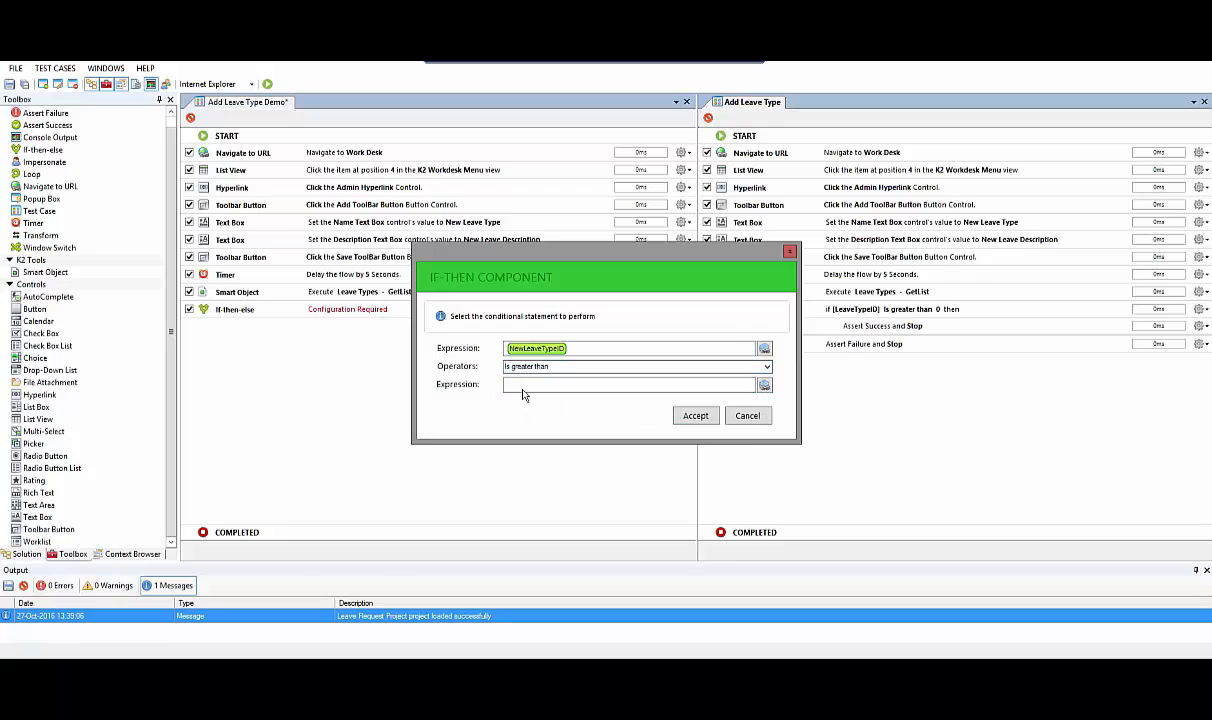
click(522, 389)
text(0)
click(696, 416)
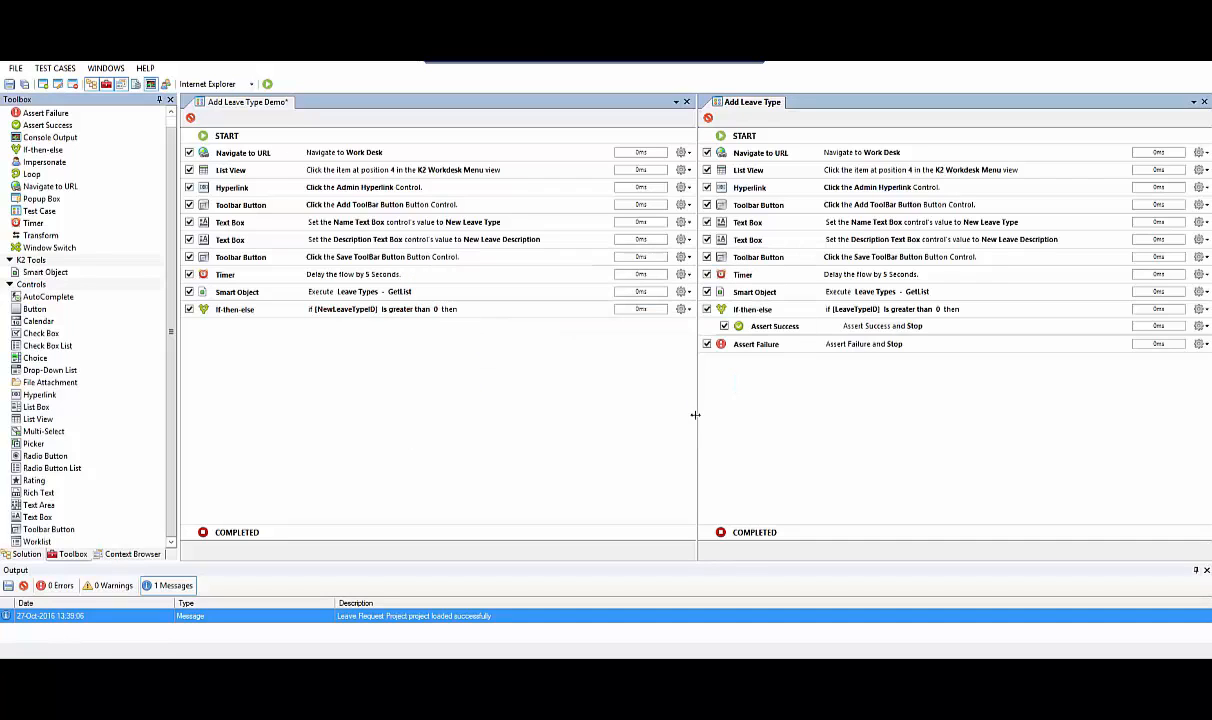
Nest an enabled Assert Success component set to Stop under If-then-else, and add an Assert Failure component set to Stop below it
drag(20, 127, 215, 314)
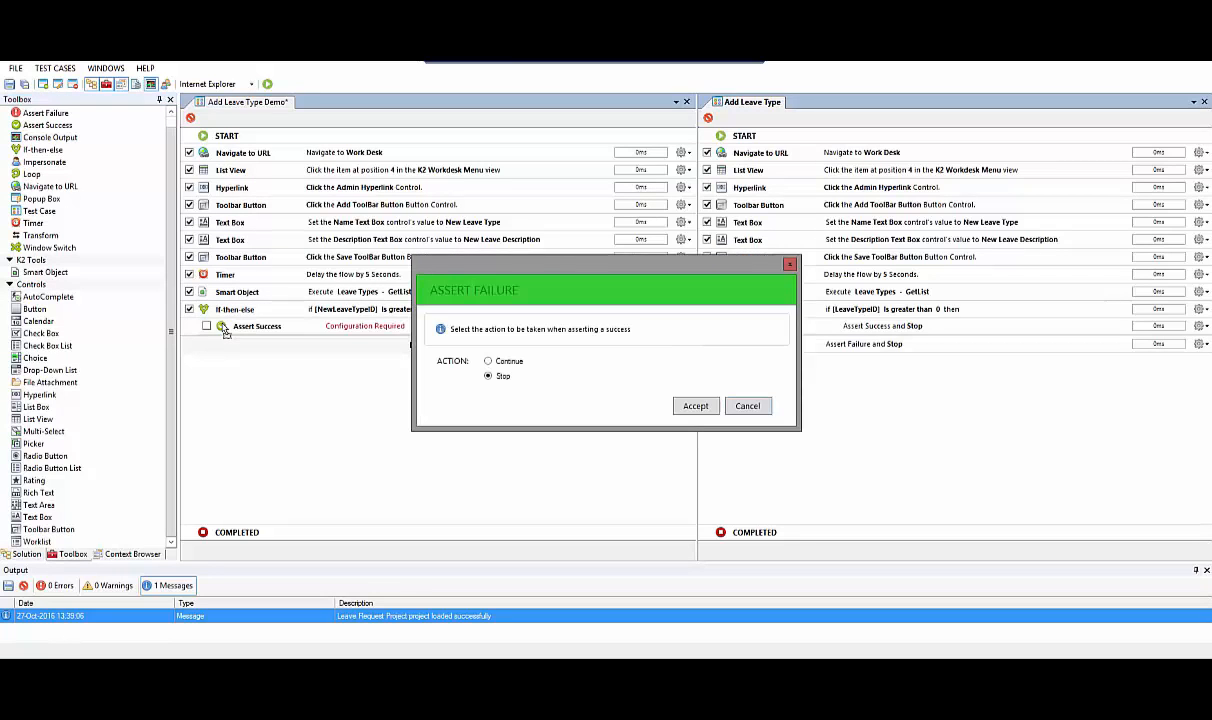
click(694, 408)
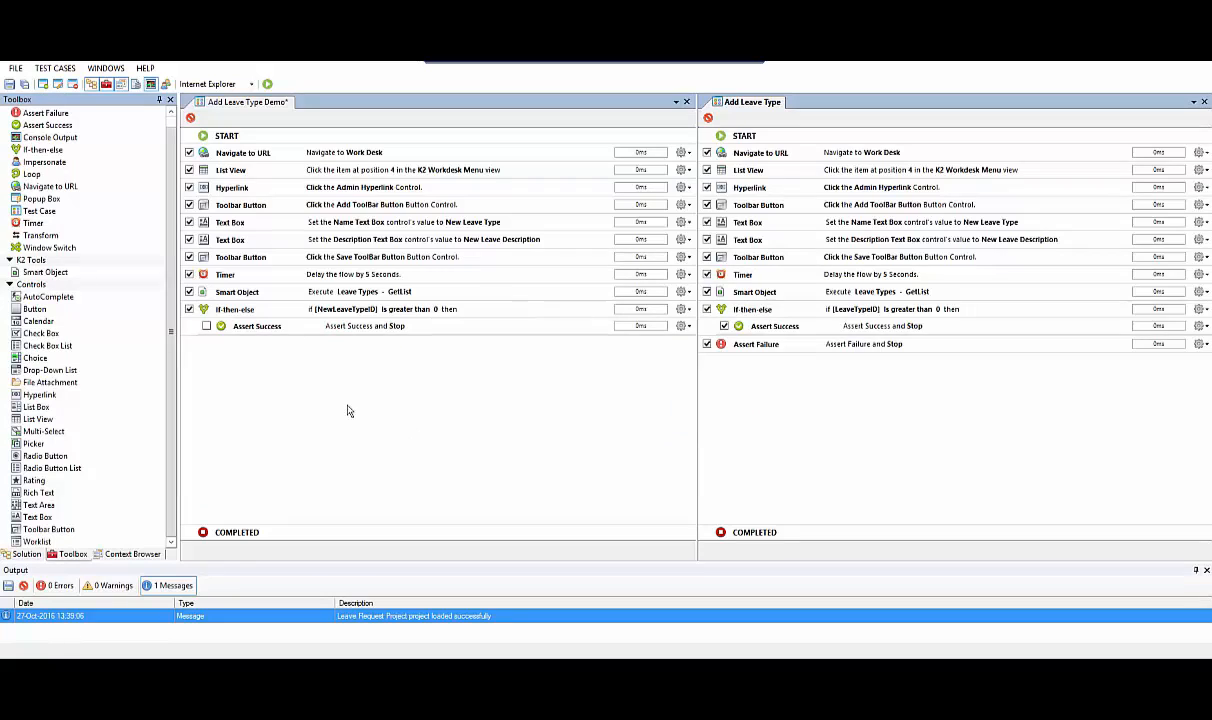
click(206, 326)
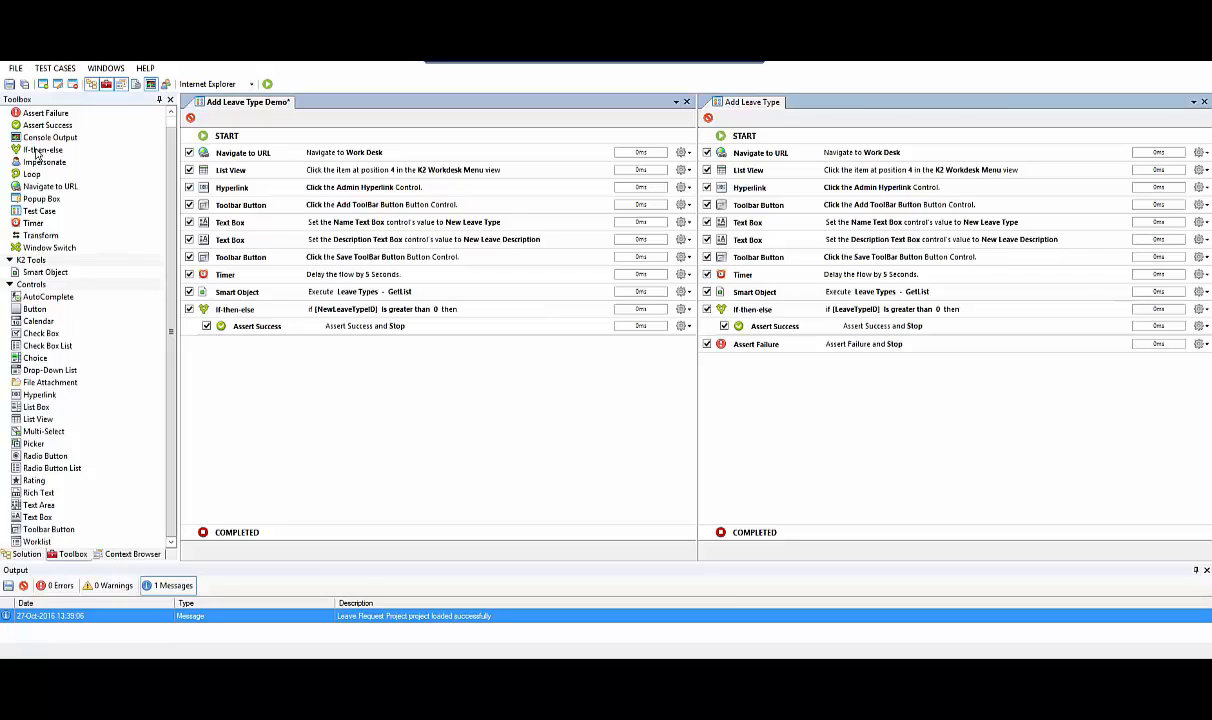
drag(14, 112, 237, 372)
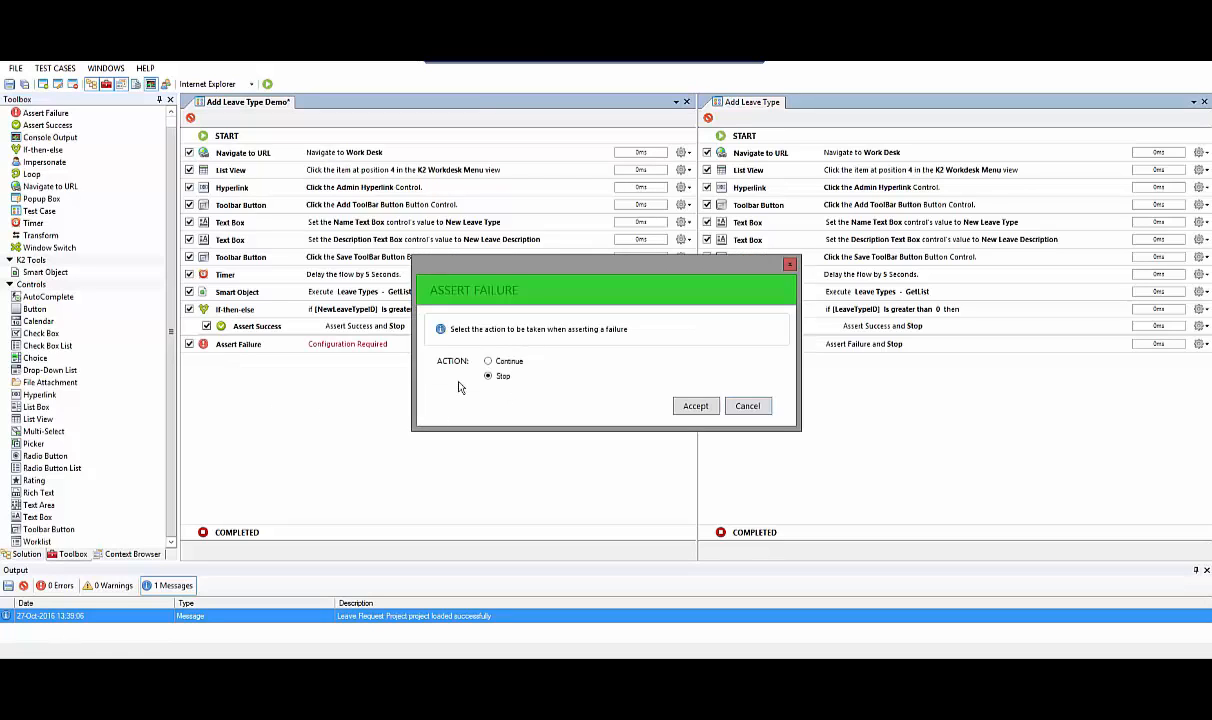
click(695, 406)
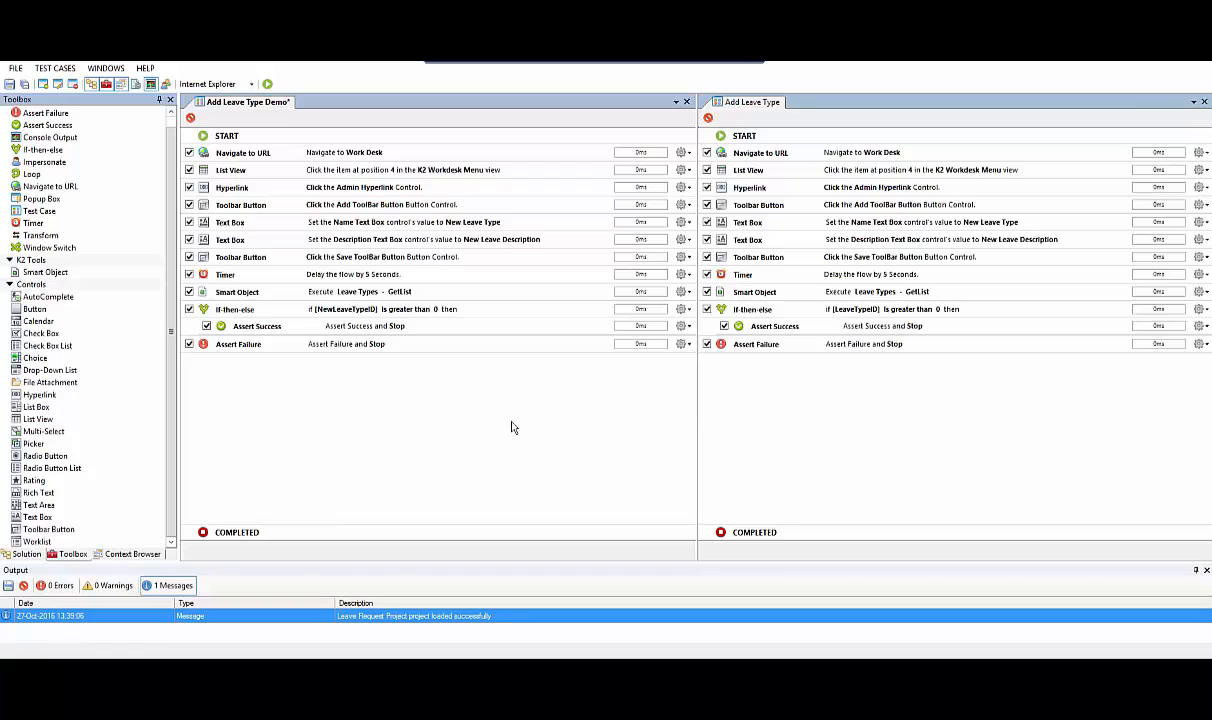
Save all open test cases and close the Add Leave Type test case
click(25, 85)
click(1204, 102)
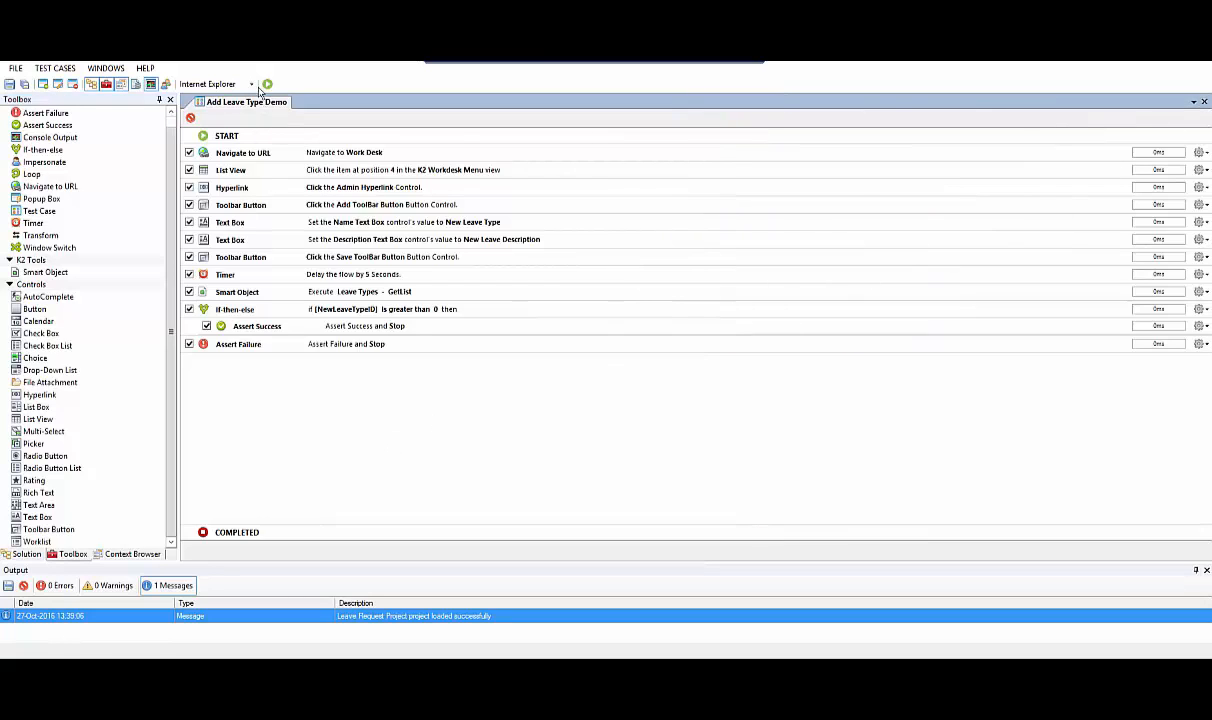
Run the Add Leave Type Demo test case in Internet Explorer, saving "New Leave Type" with description "New Leave Description", and close the workflow result
click(268, 85)
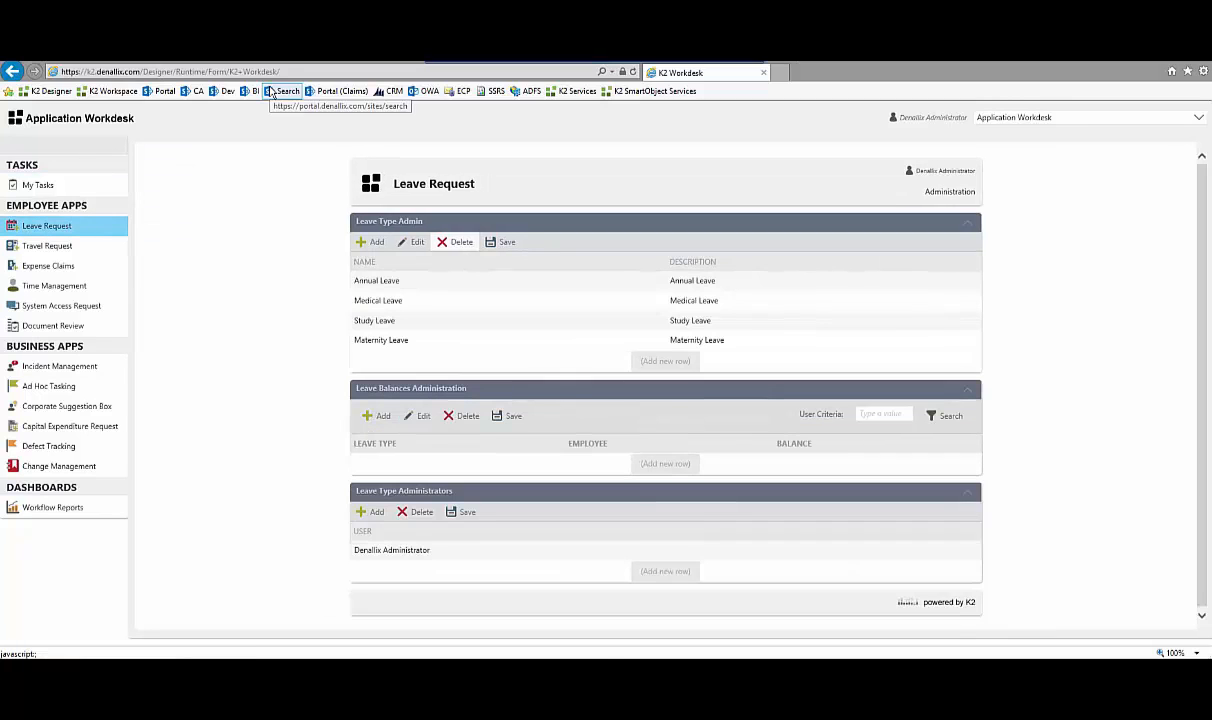
click(371, 242)
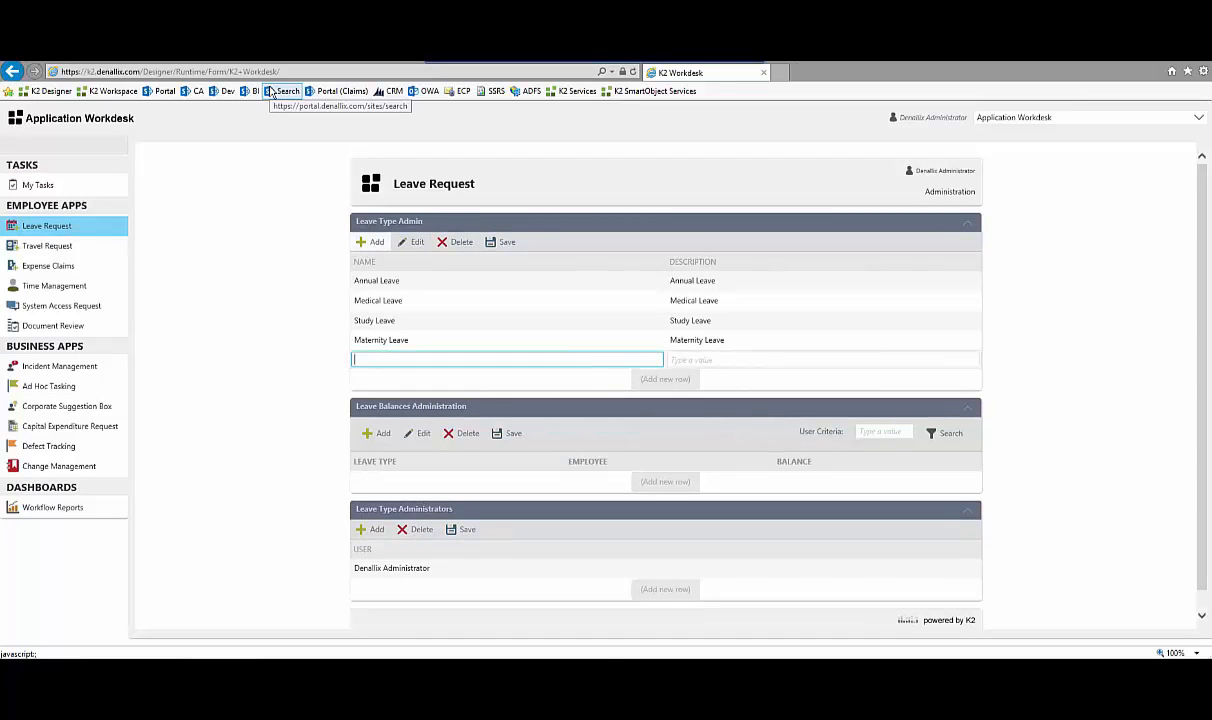
text(New Leave Type)
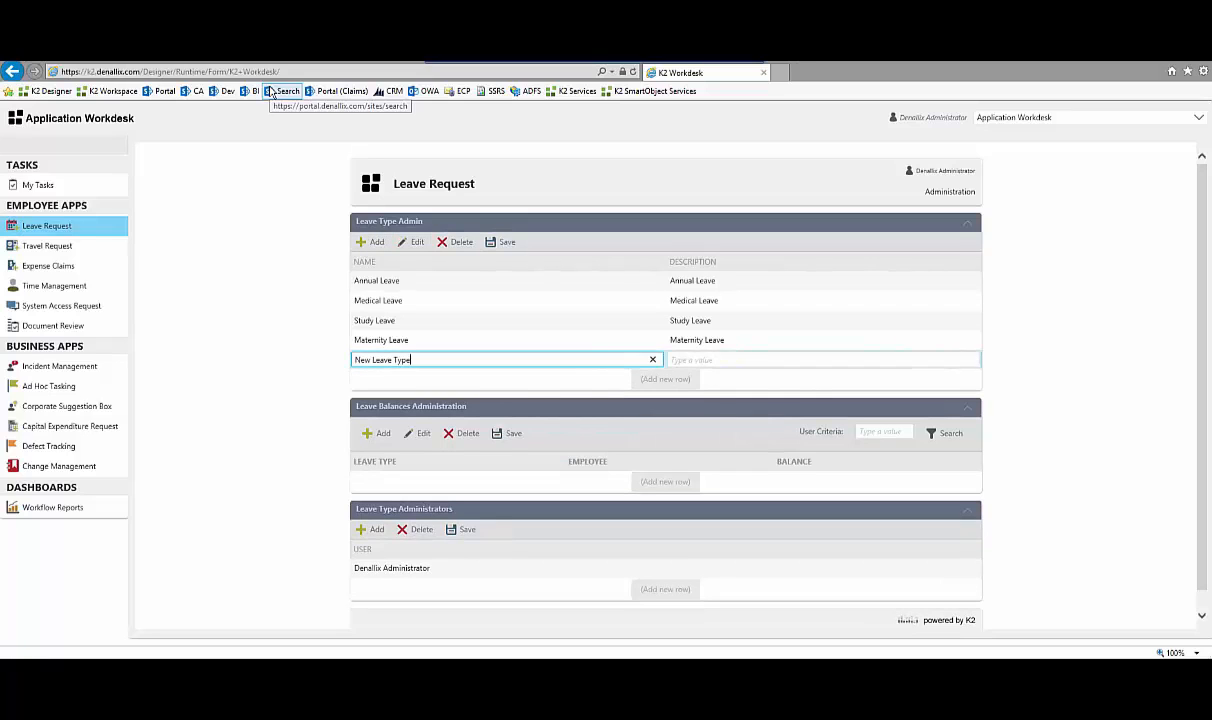
key(Tab)
text(New Leave Description)
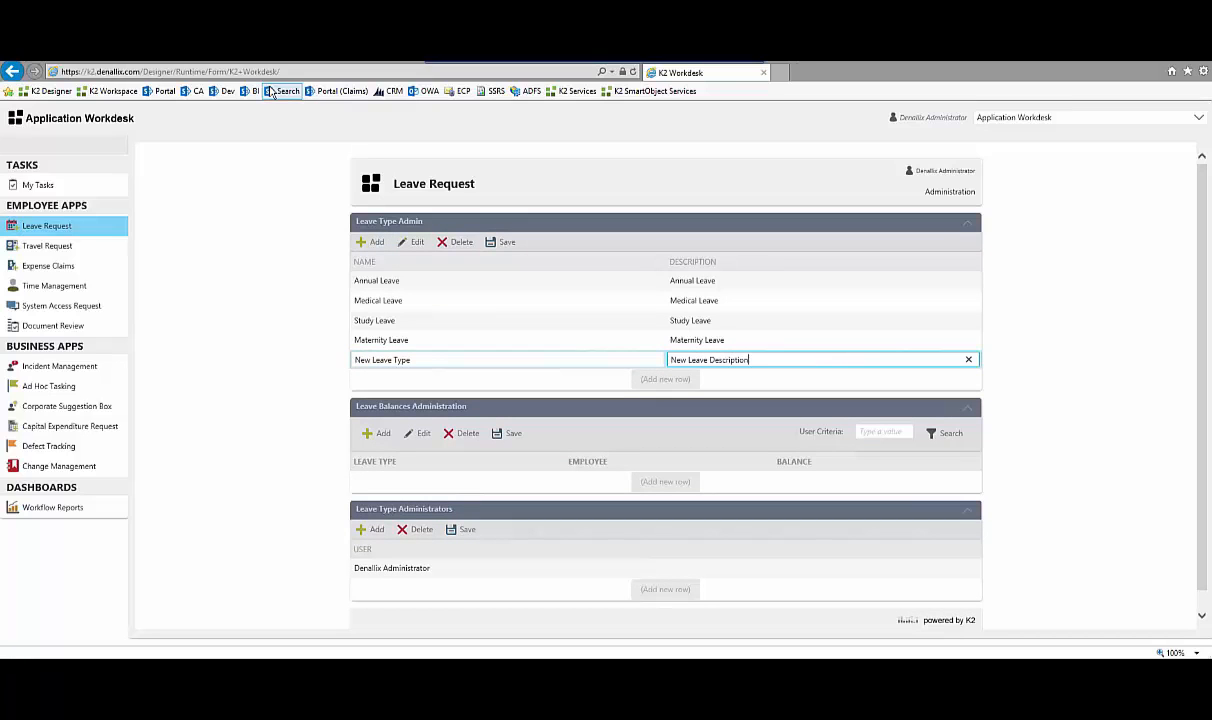
click(501, 242)
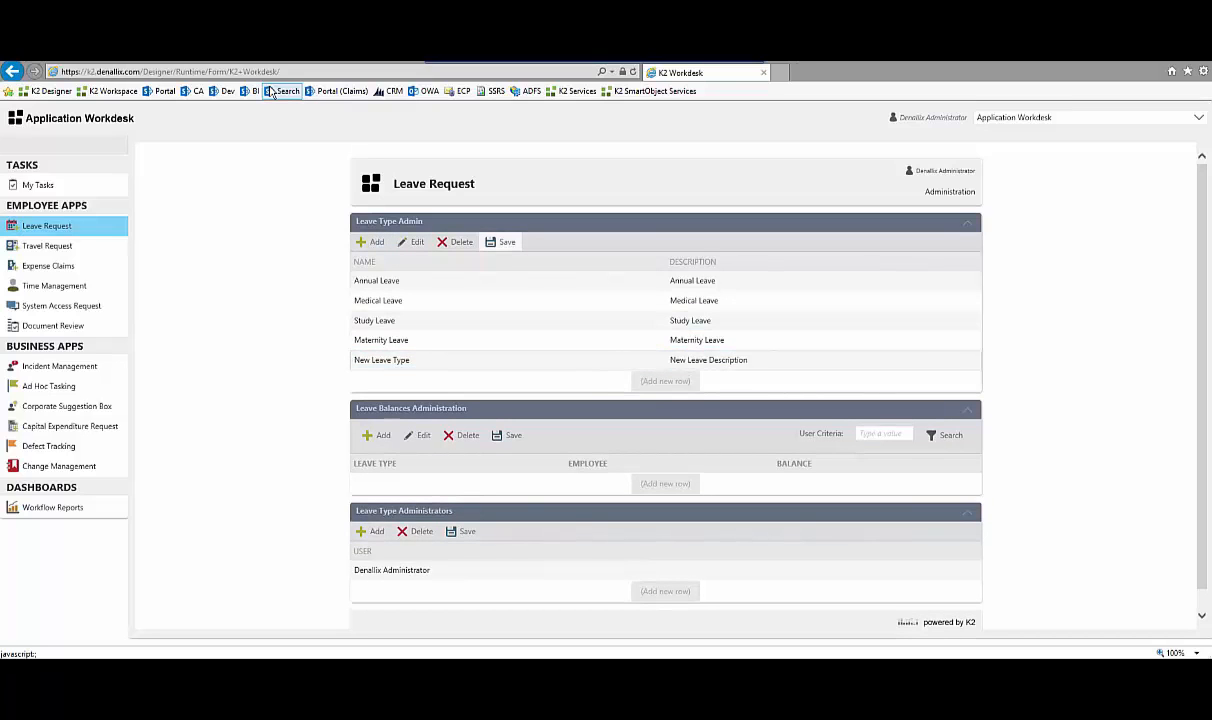
click(570, 670)
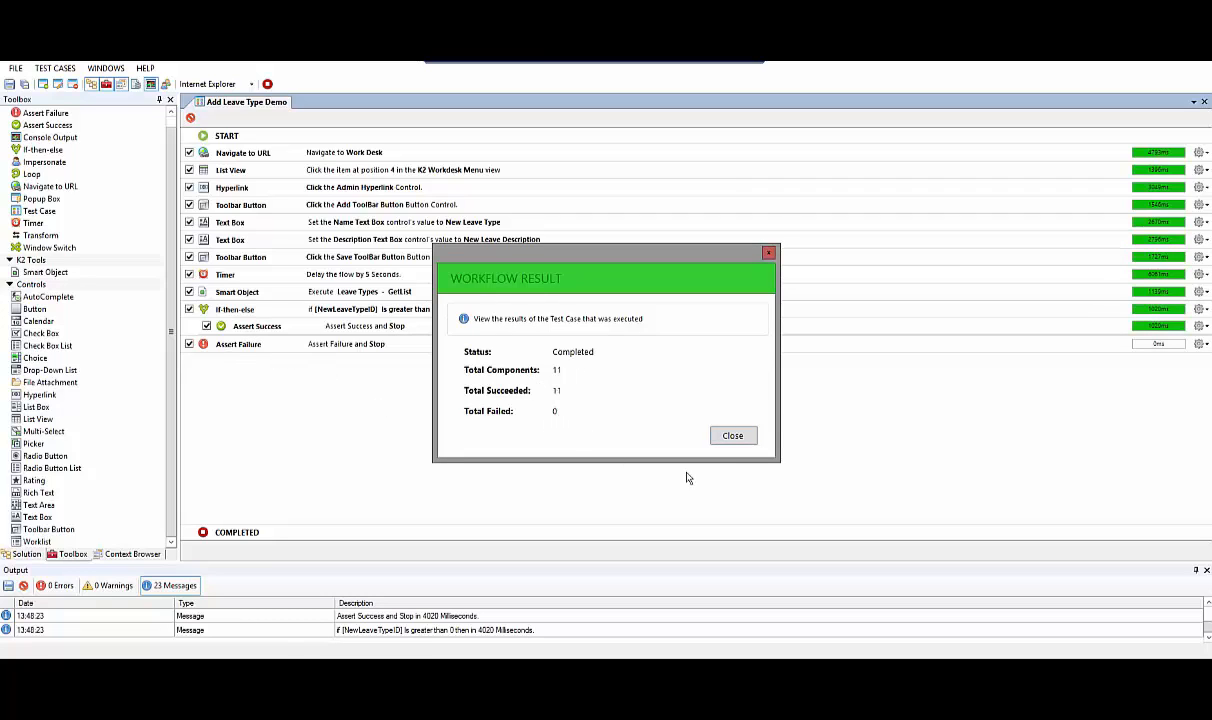
click(733, 436)
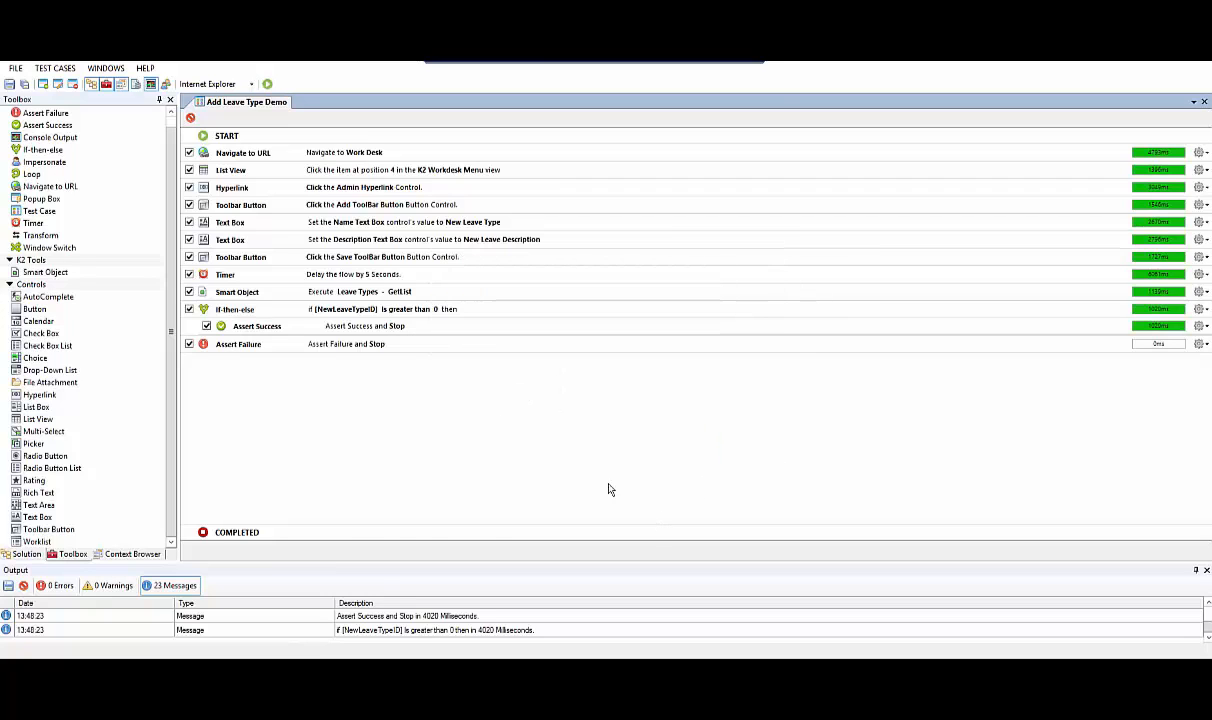